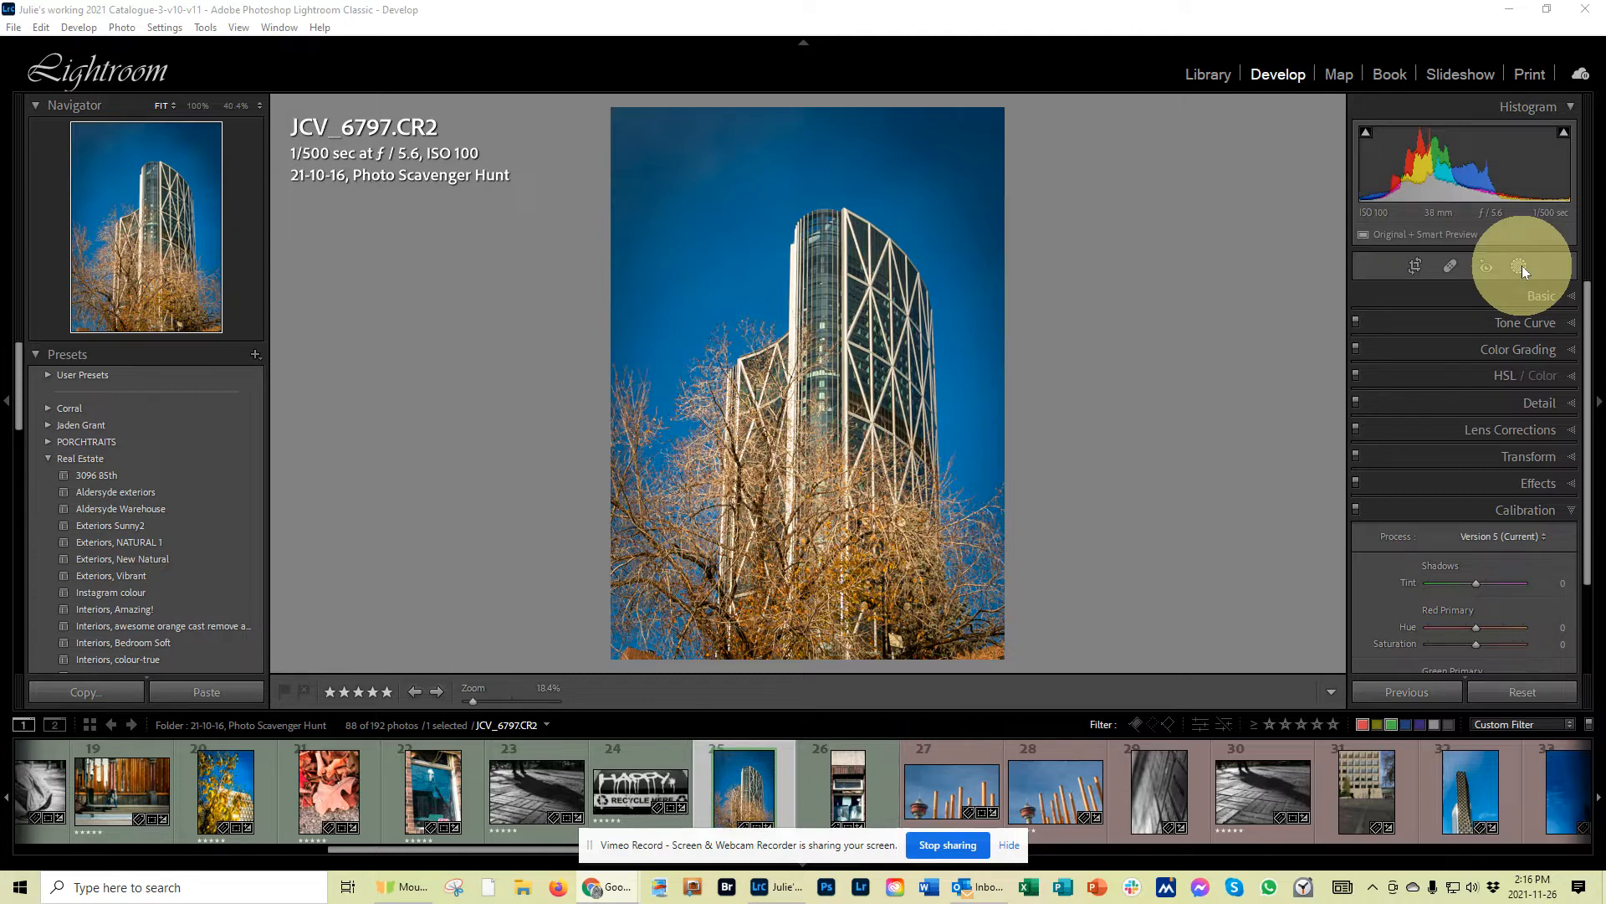
Step: Add a radial gradient mask and place it over the sky beside the upper left edge of the tower
left_click(1520, 266)
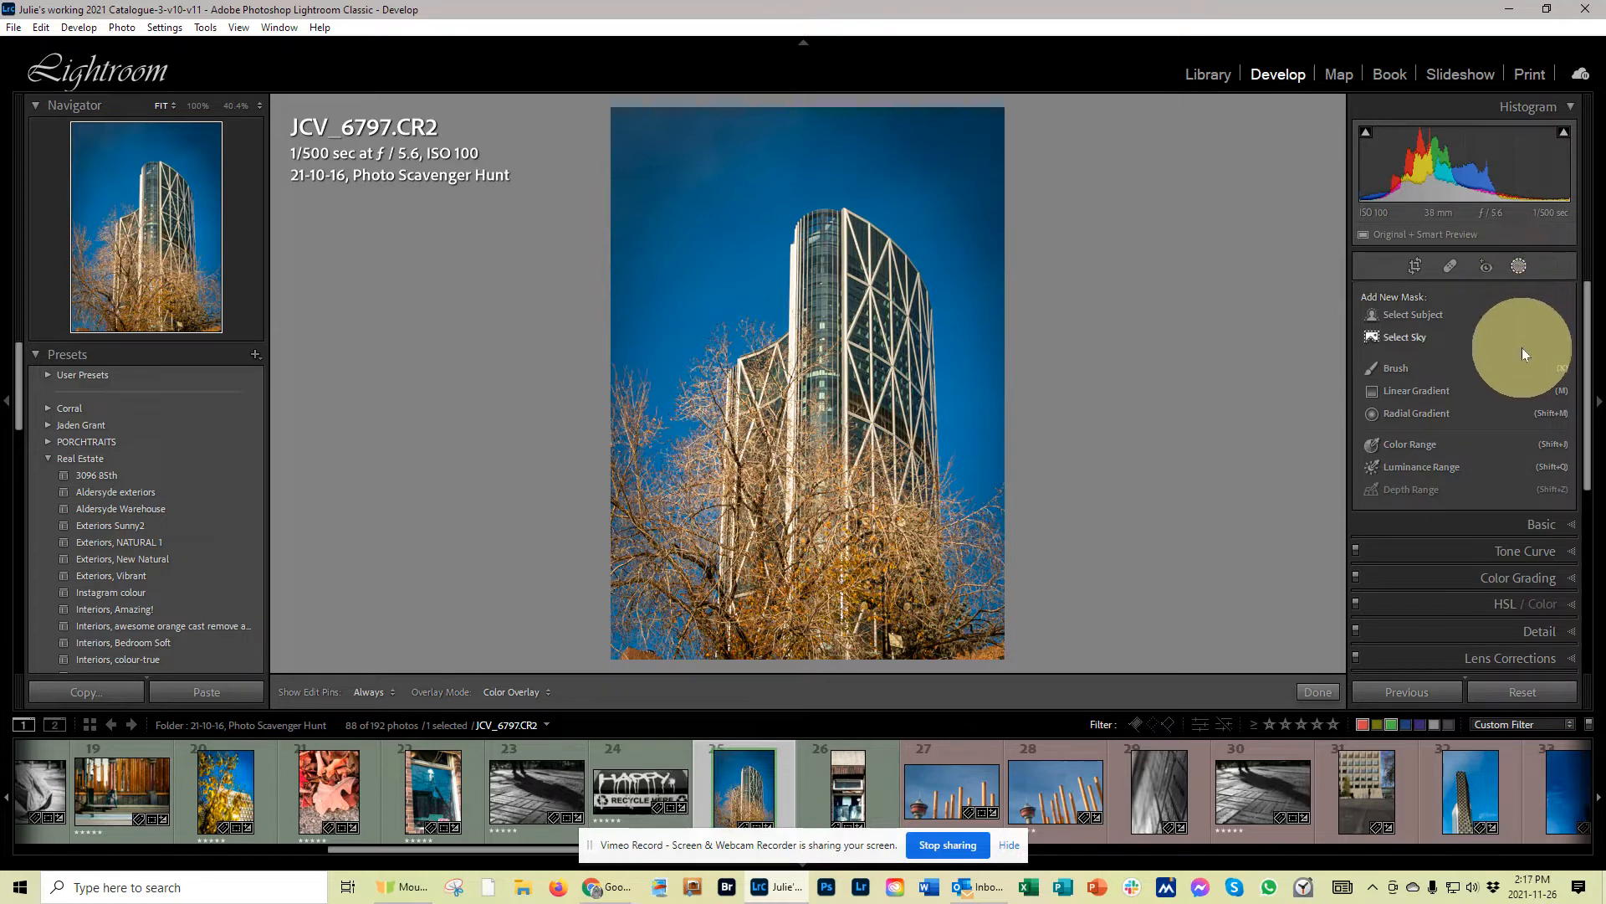
left_click(1417, 414)
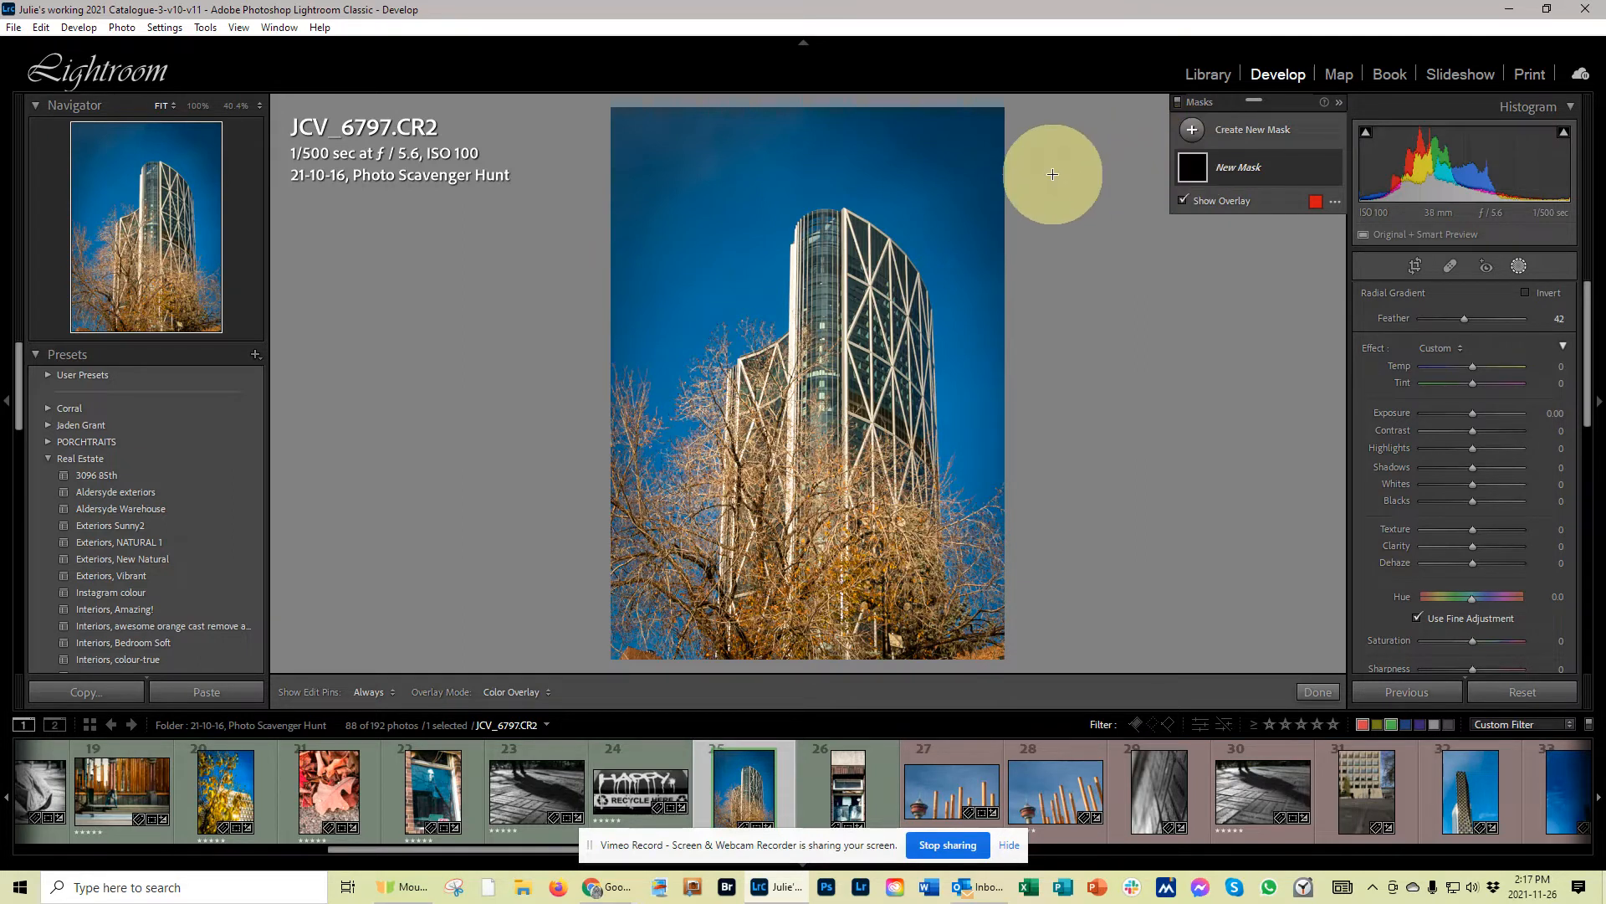
left_click_drag(953, 183, 816, 334)
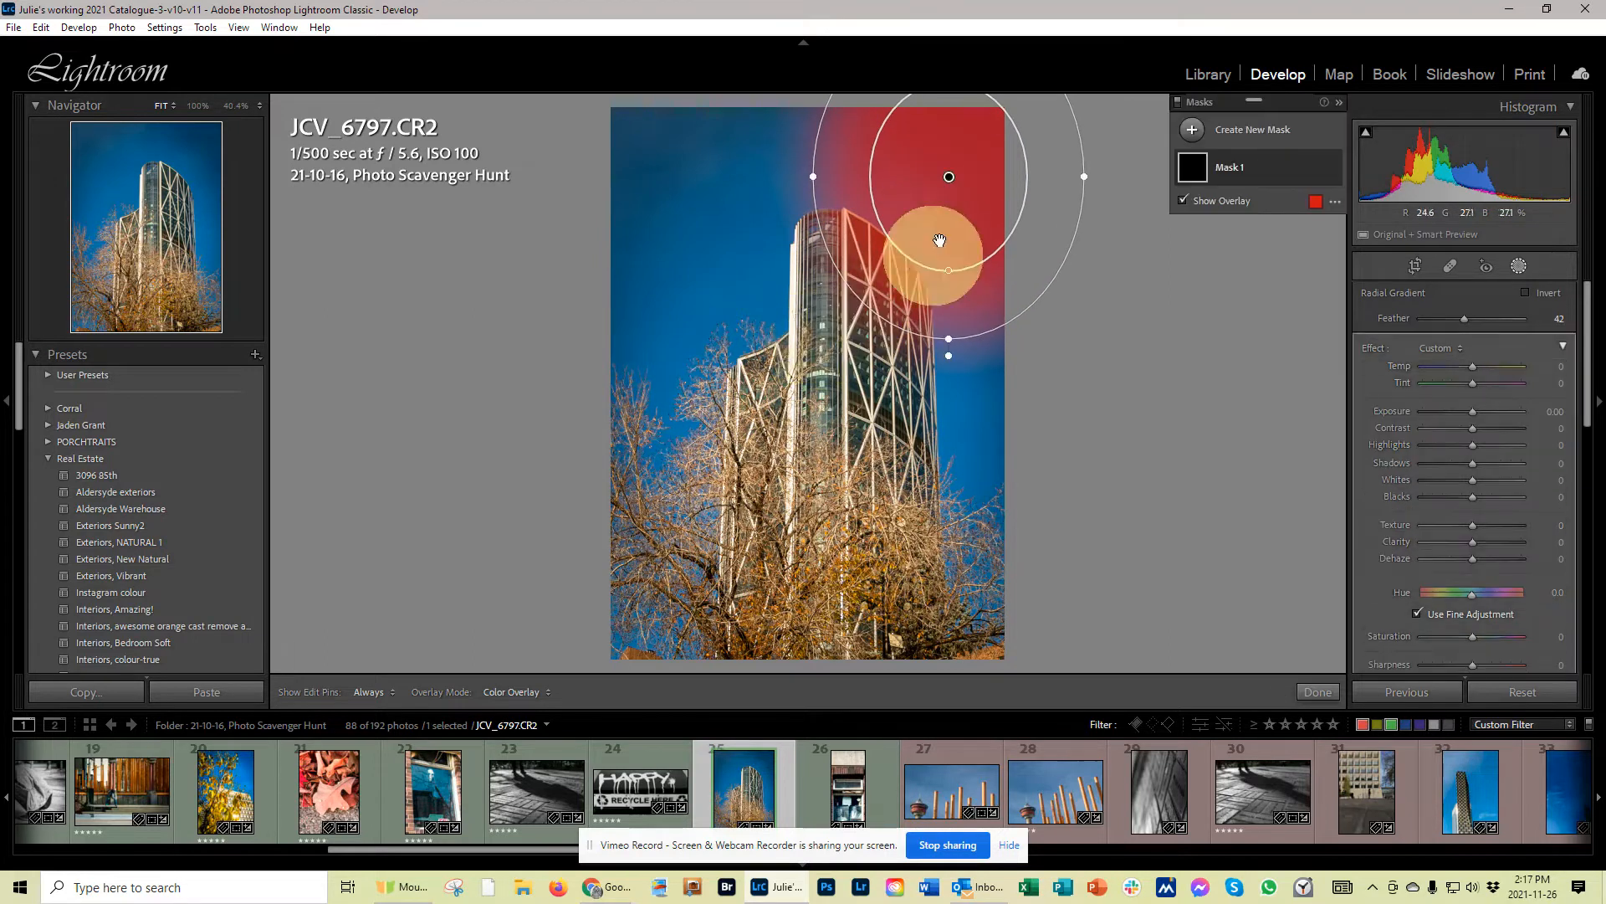
left_click_drag(946, 186, 738, 273)
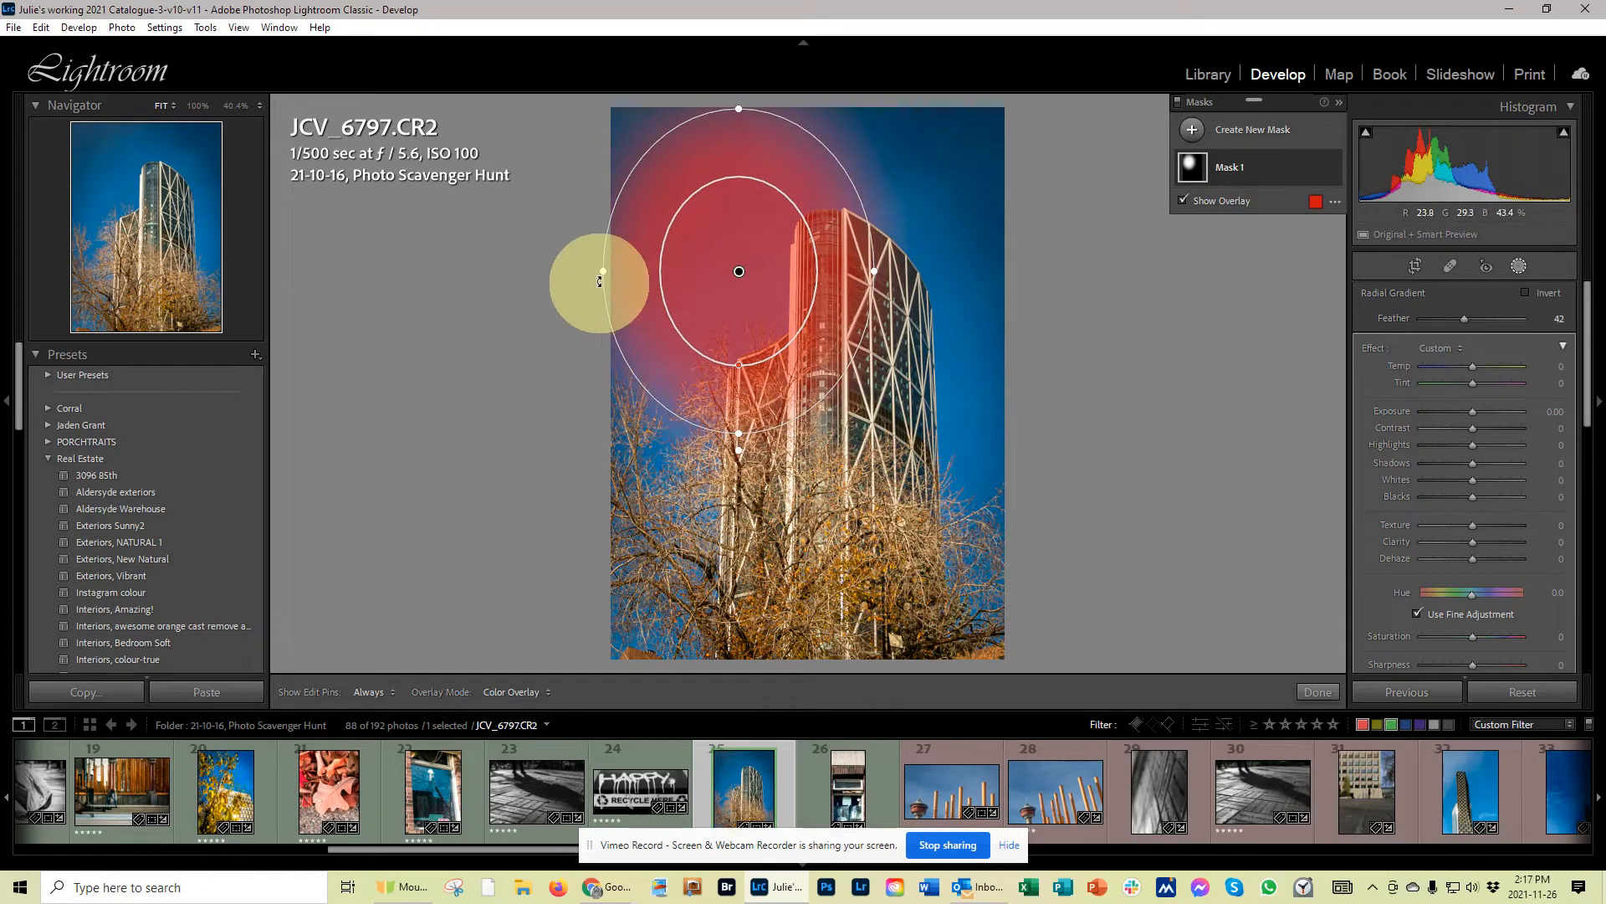
Step: Reshape the radial gradient into a taller ellipse and widen it across the tower's top
mouse_move(599, 271)
left_mouse_down()
mouse_move(651, 279)
mouse_move(592, 286)
mouse_move(614, 279)
left_mouse_up()
left_click_drag(736, 431, 738, 470)
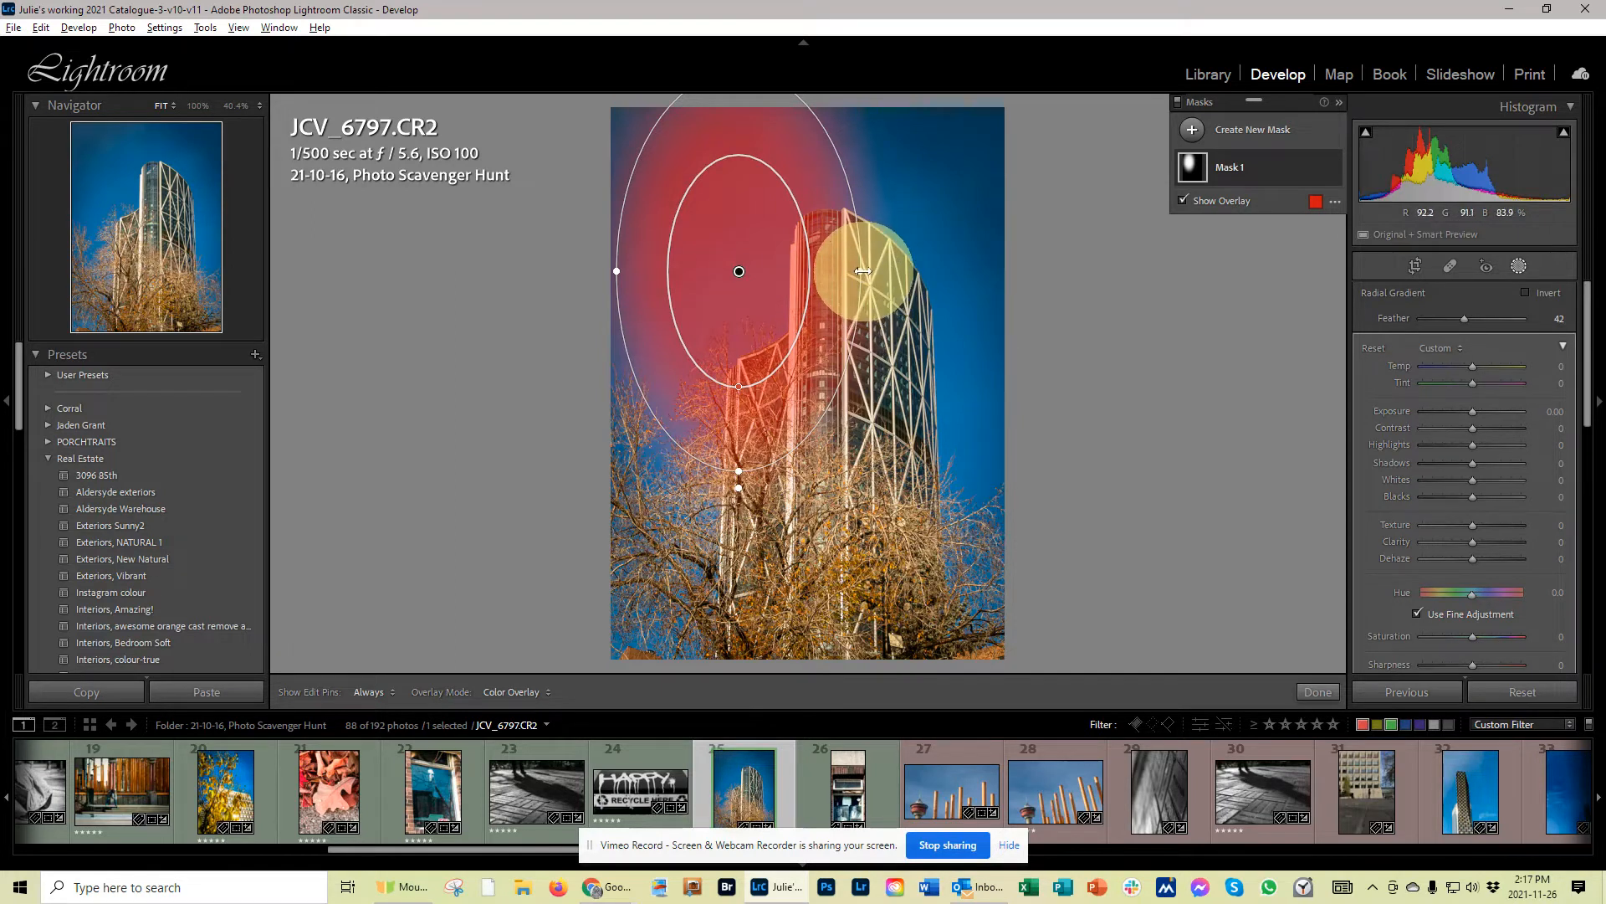
left_click_drag(863, 271, 907, 270)
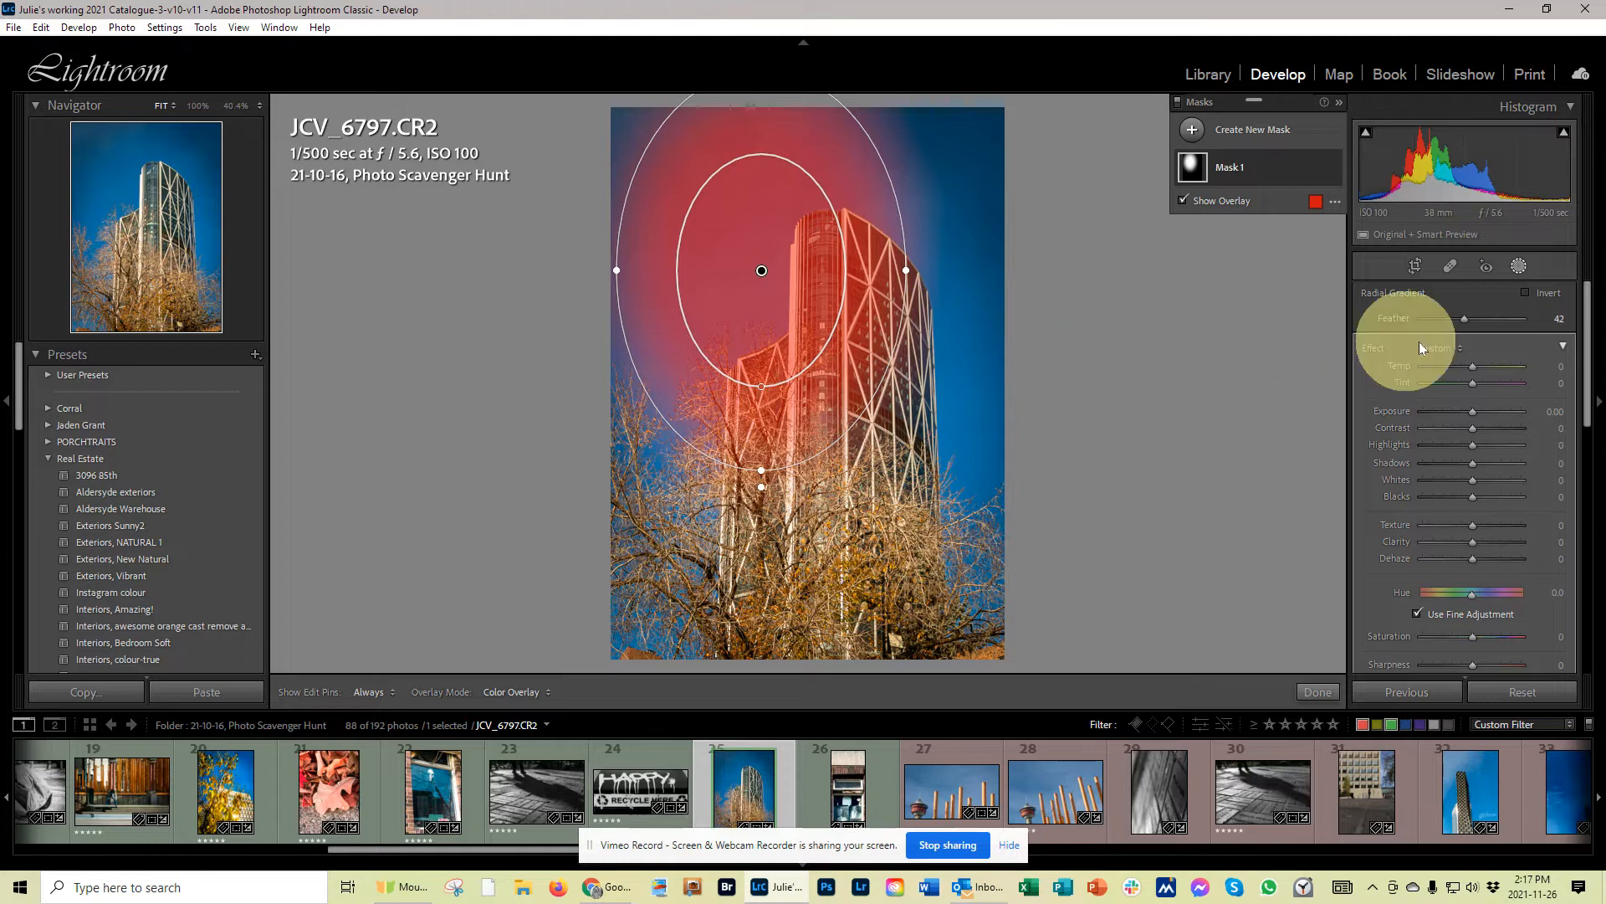
Step: Set the radial gradient's feather to 55, then shift the ellipse slightly down and tilt it counterclockwise
left_click_drag(1469, 321, 1510, 318)
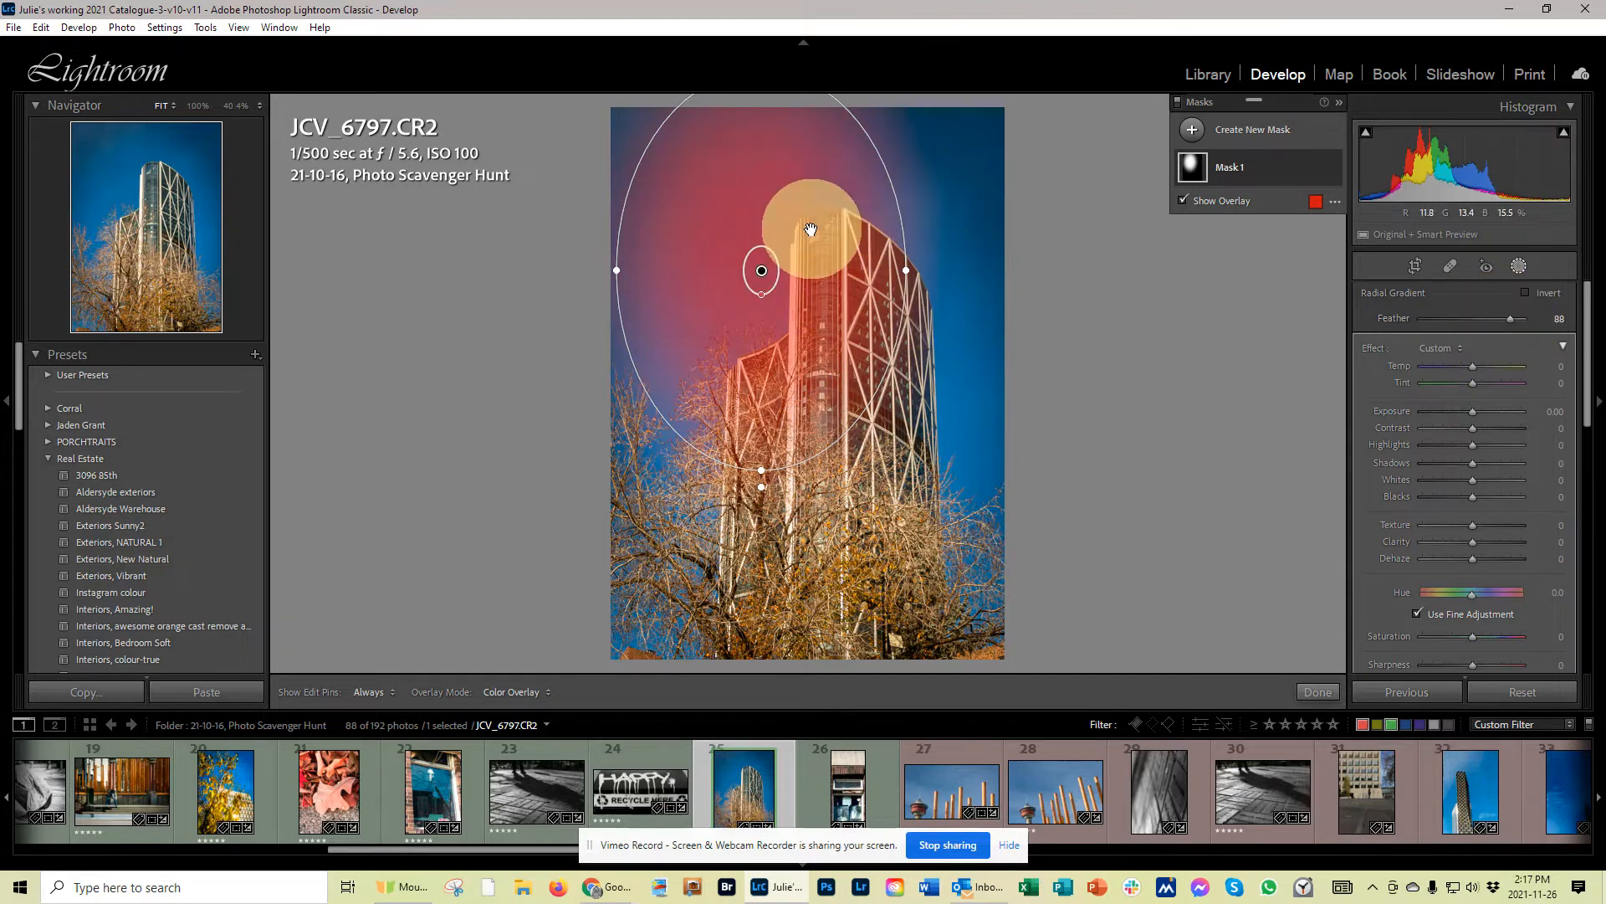
left_click_drag(1509, 321, 1477, 319)
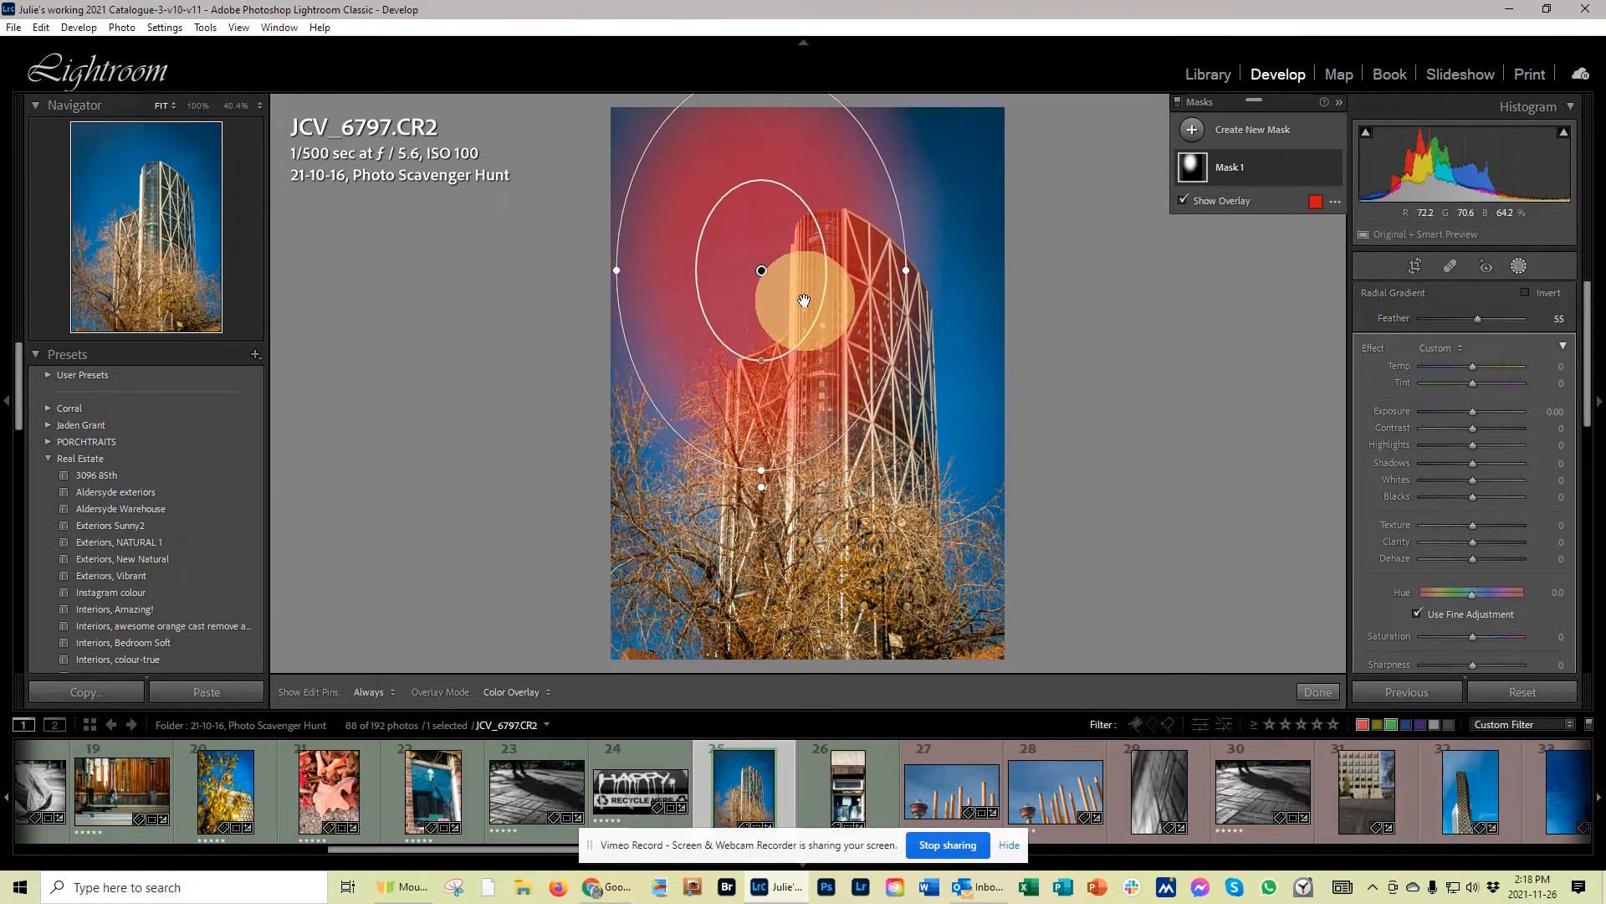
left_click_drag(761, 271, 755, 307)
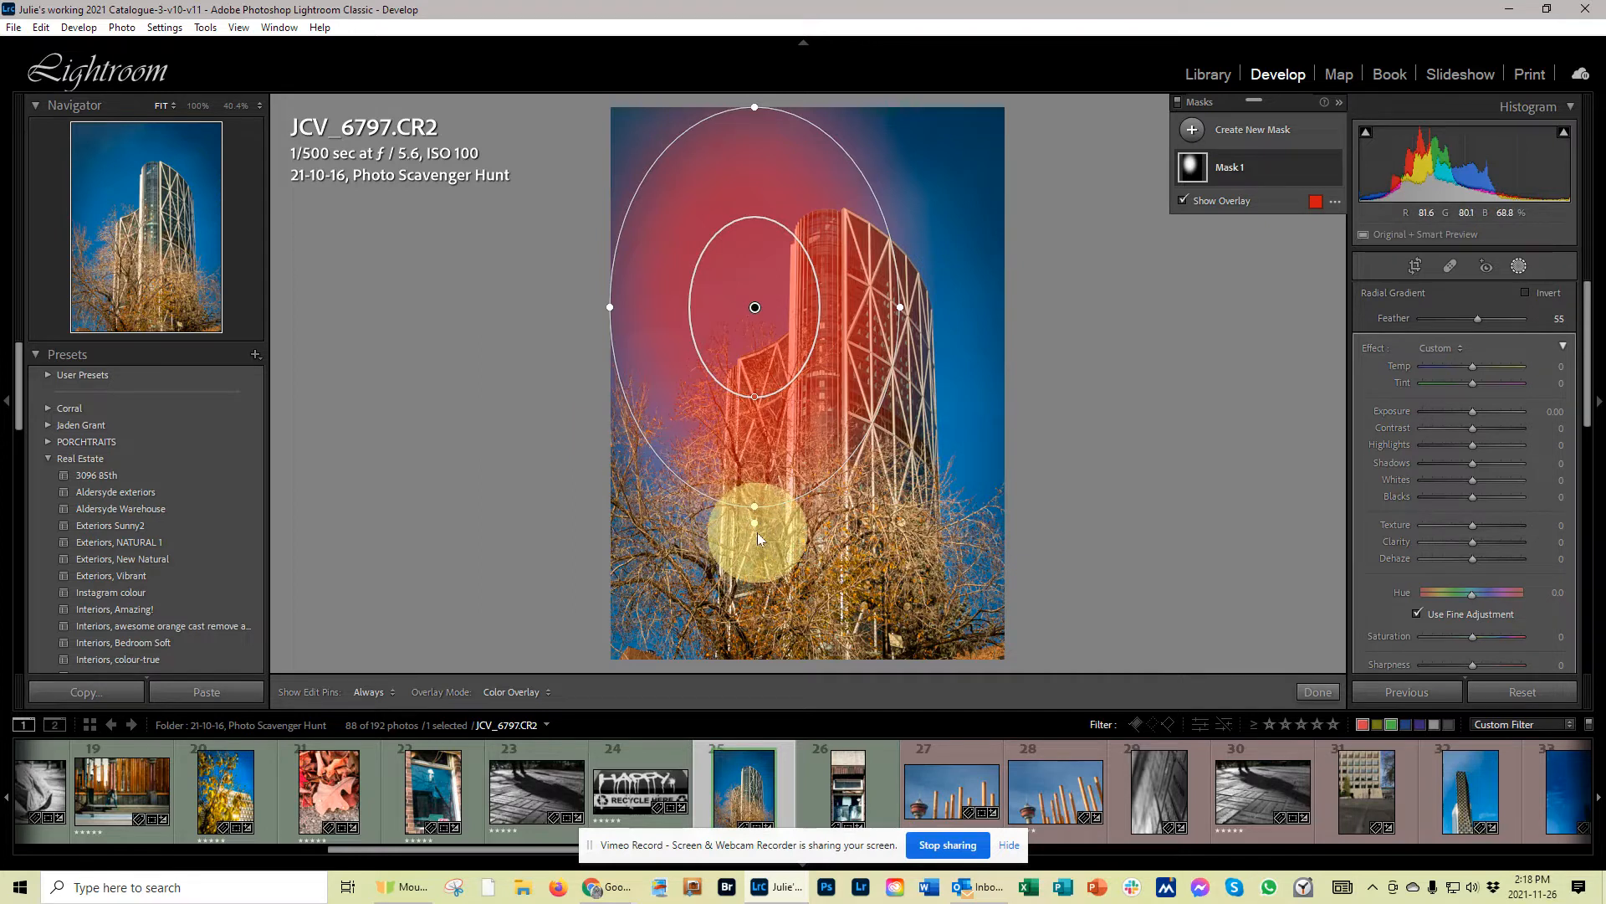
left_click_drag(754, 524, 808, 536)
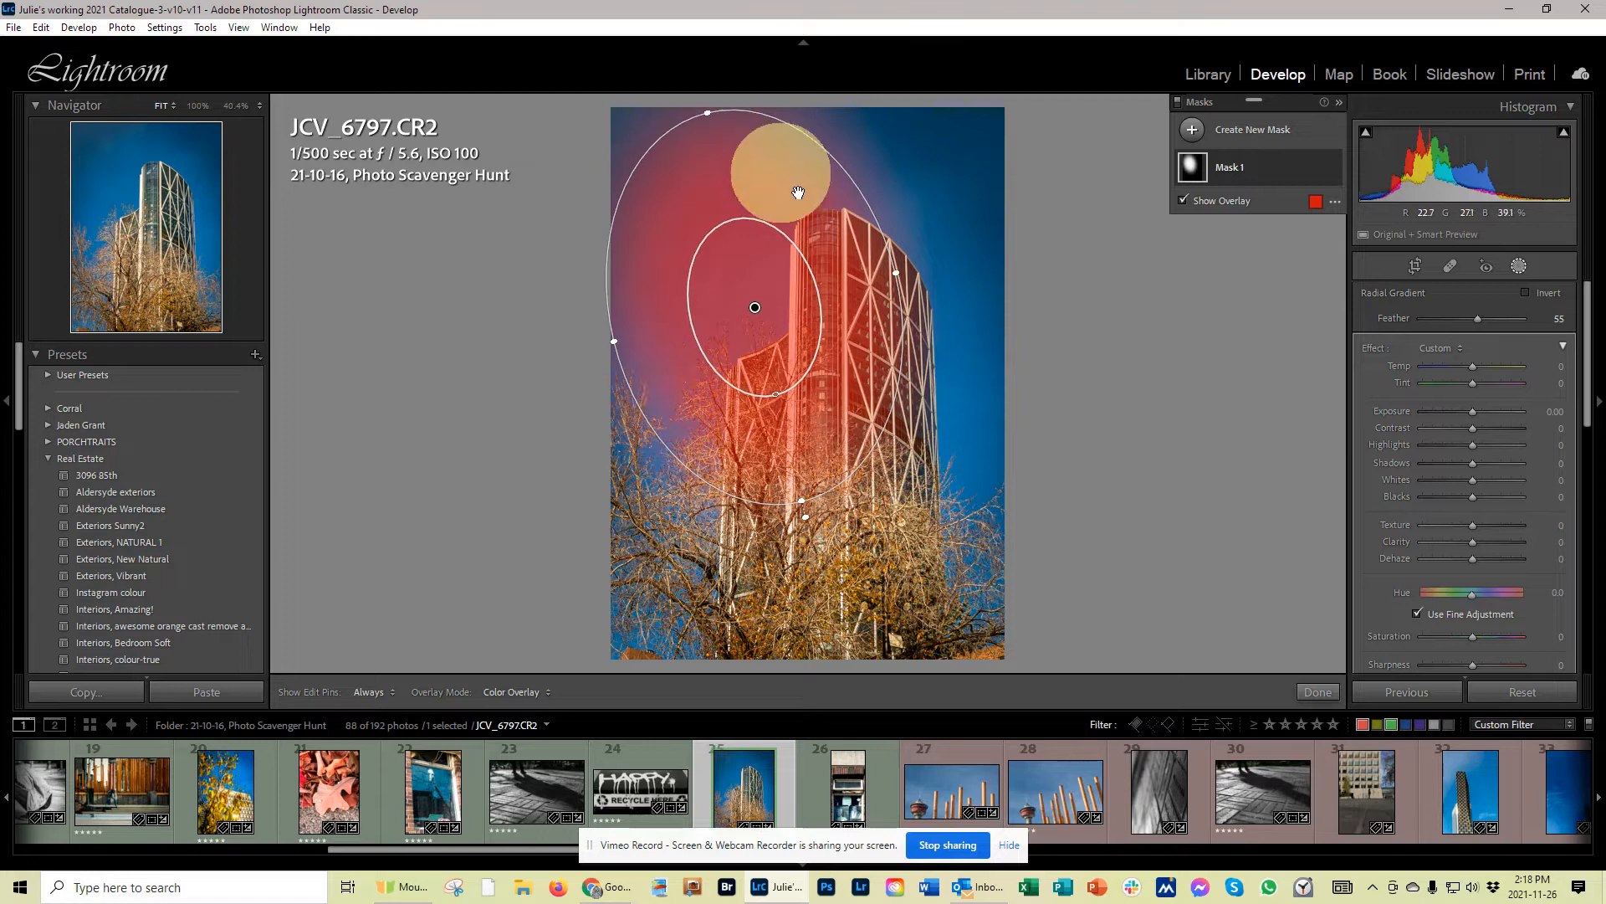
Step: Rename the mask as Sunflare
double_click(1231, 170)
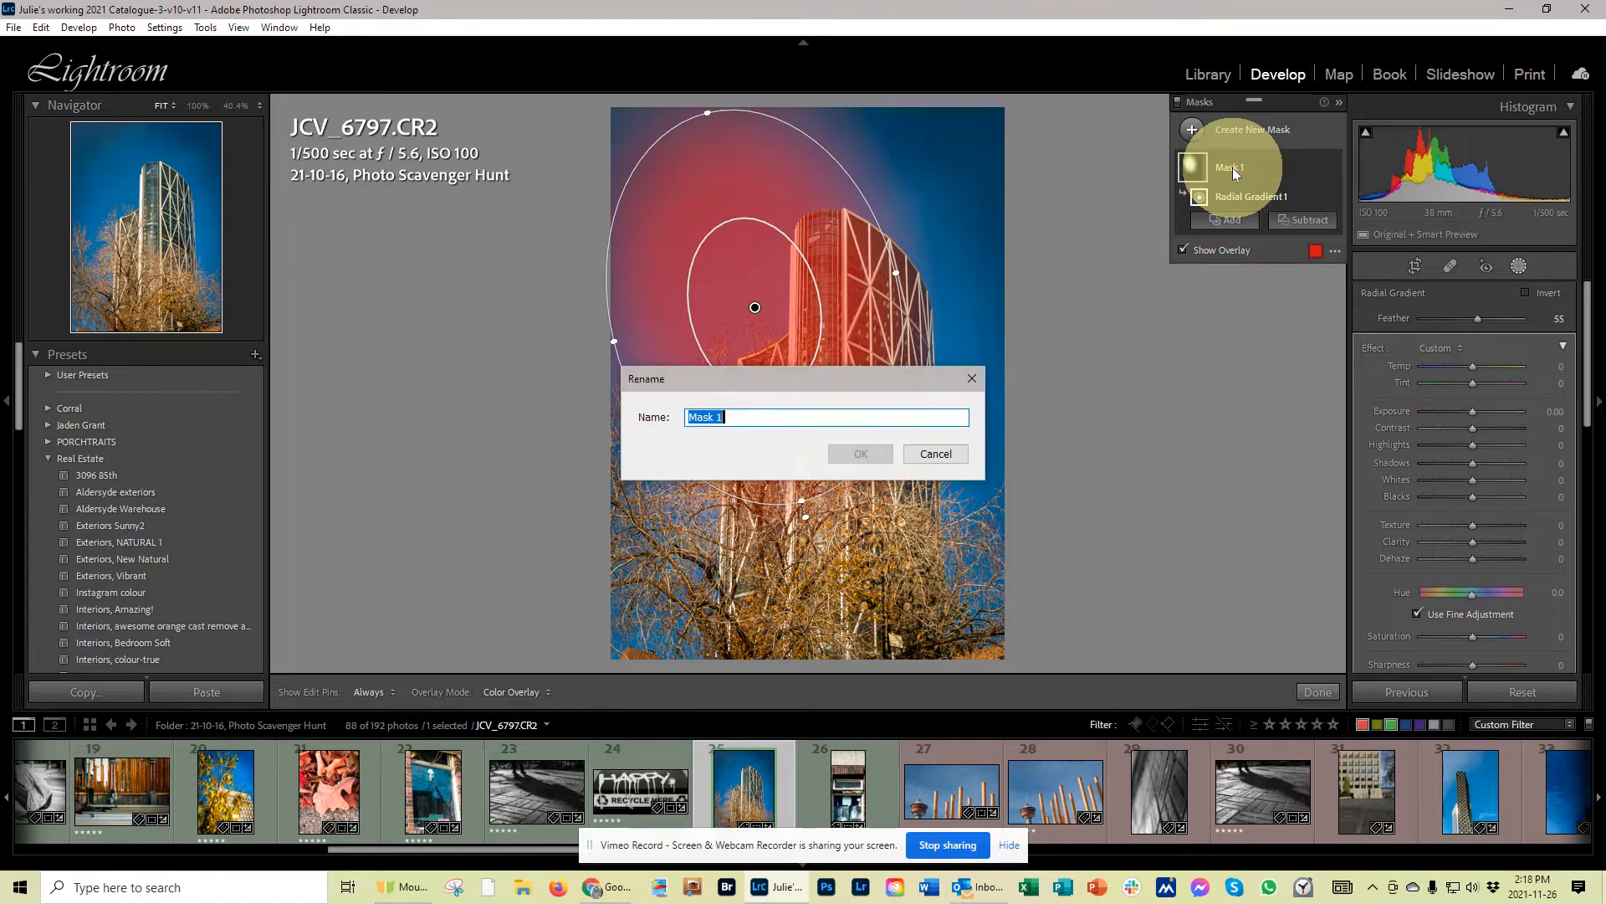
type("Sun")
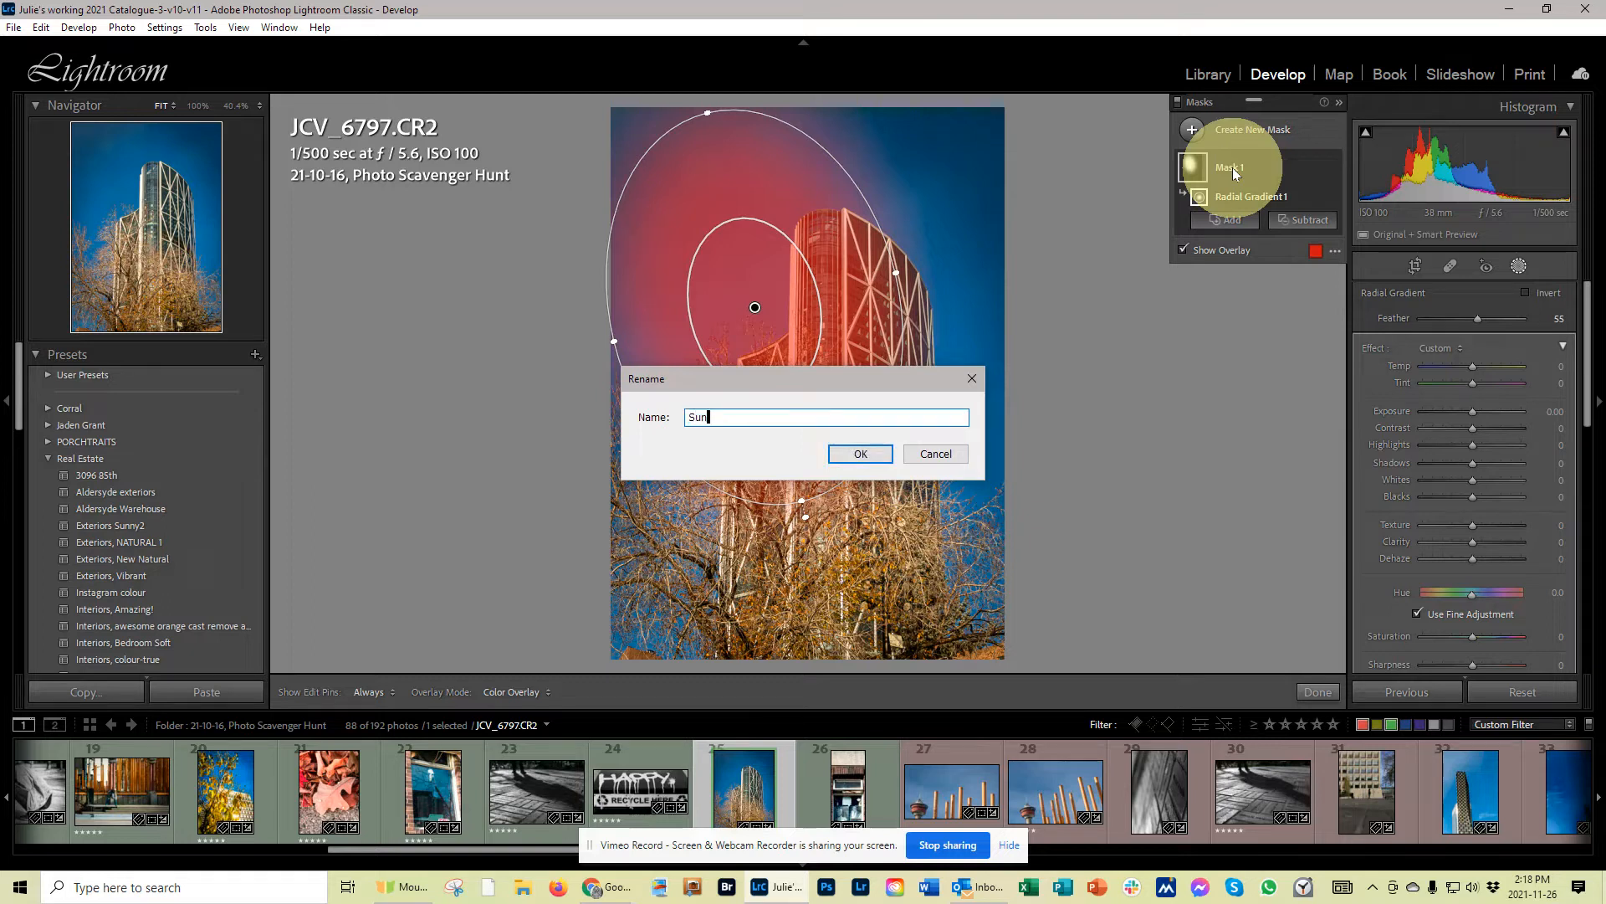
type("flair")
key("BackSpace")
key("BackSpace")
type("re")
left_click(861, 454)
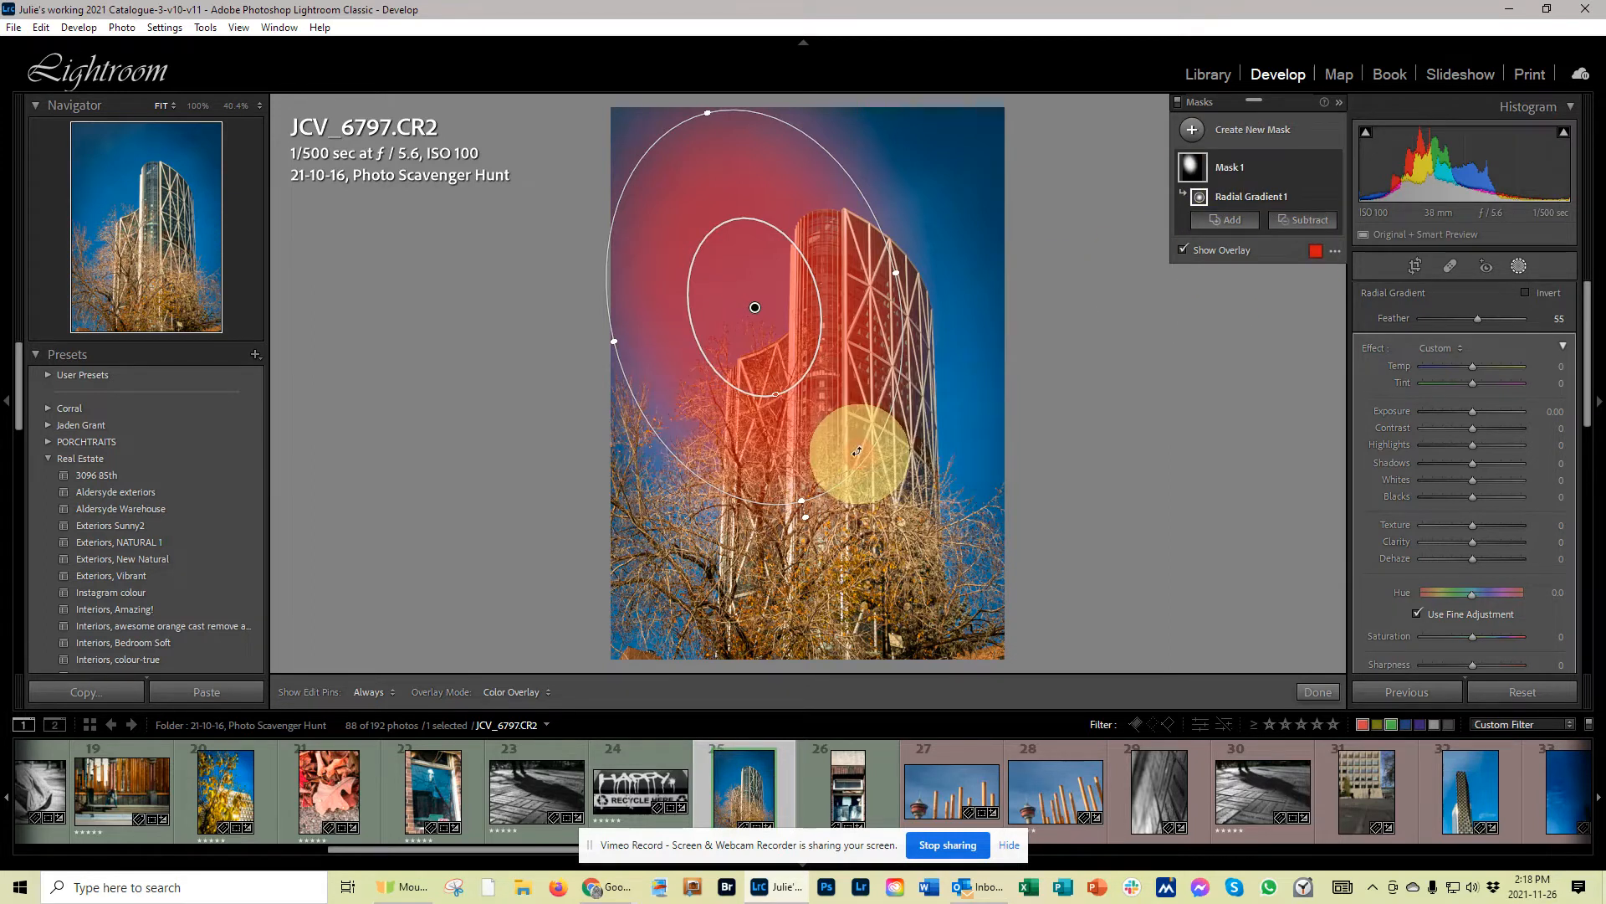
Step: Add a brushed area along the tower's upper right edge to the Sunflare mask, and delete that brush component again
left_click(1192, 169)
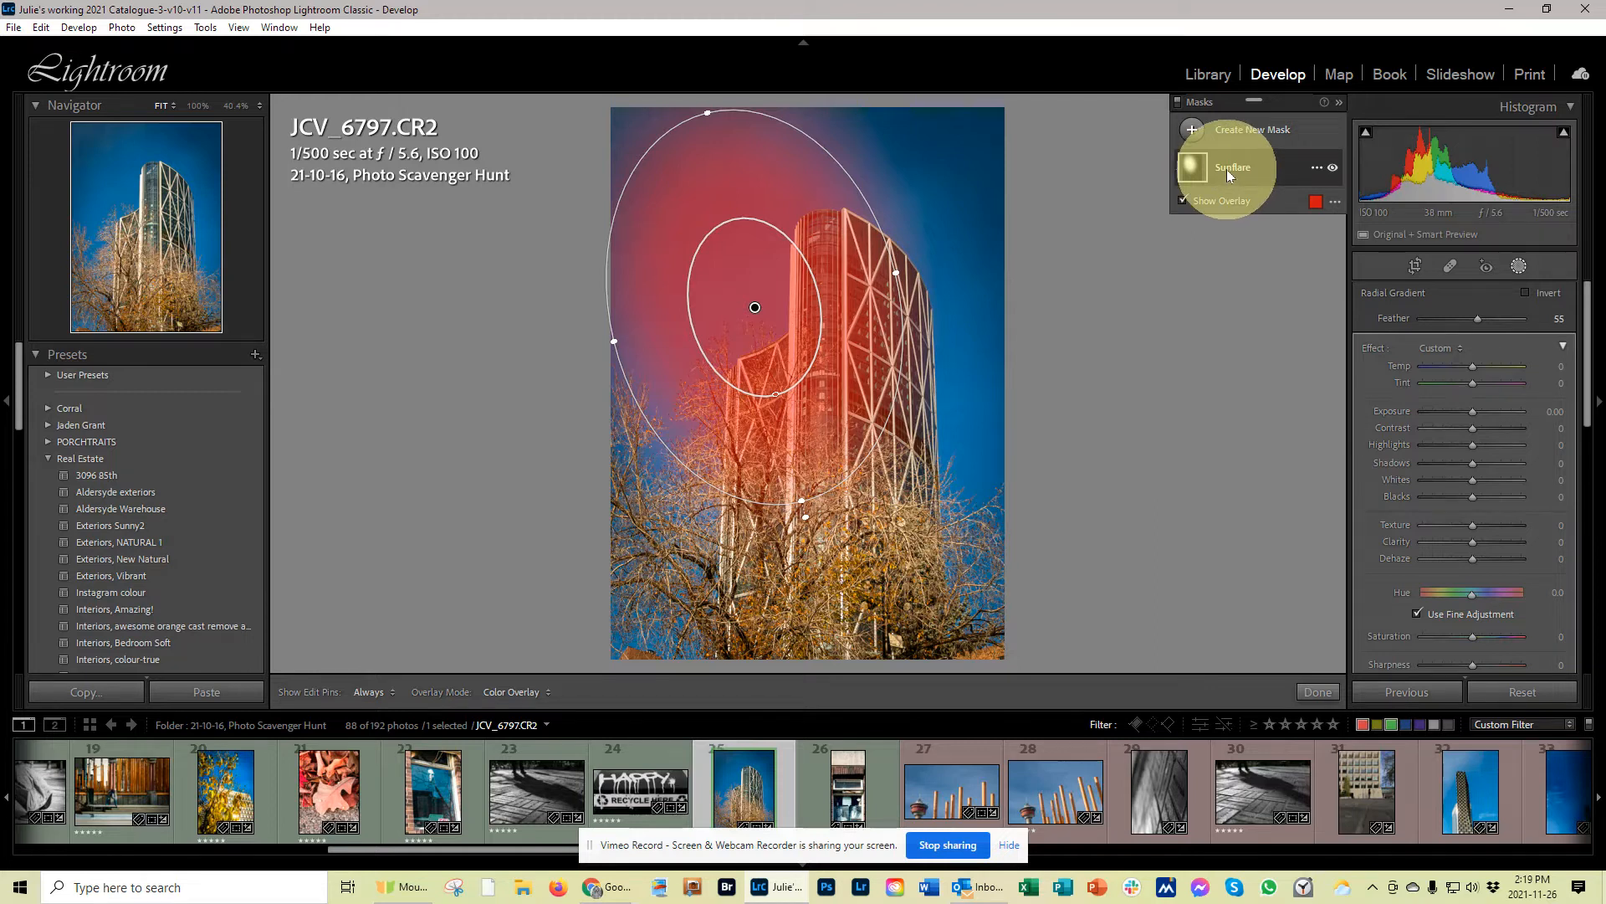
left_click(1230, 172)
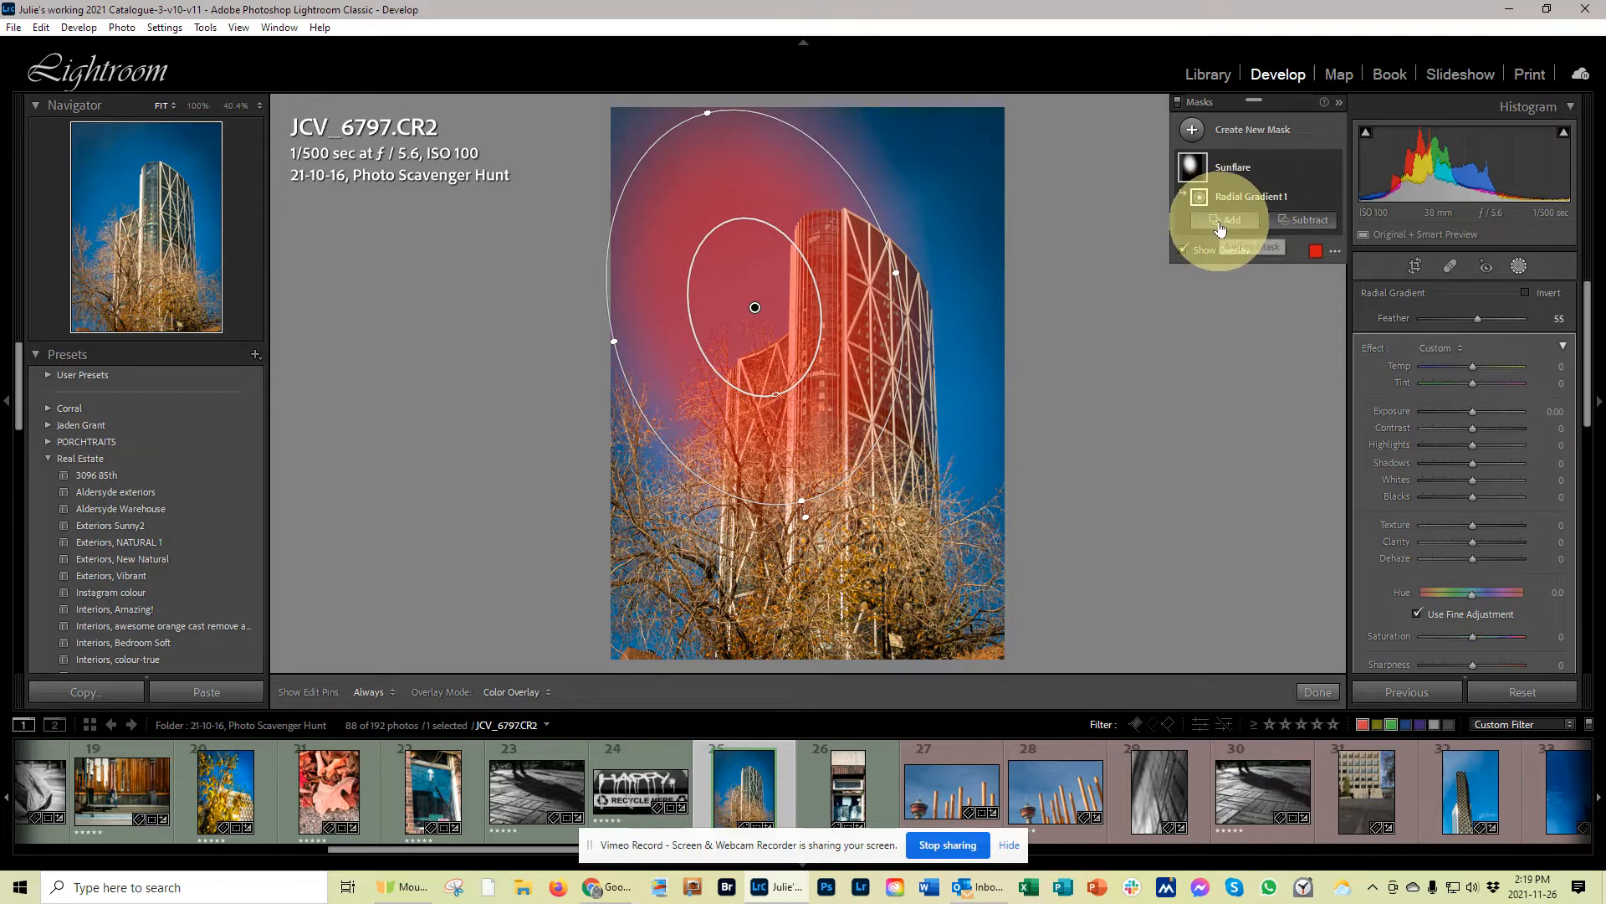
left_click(1227, 221)
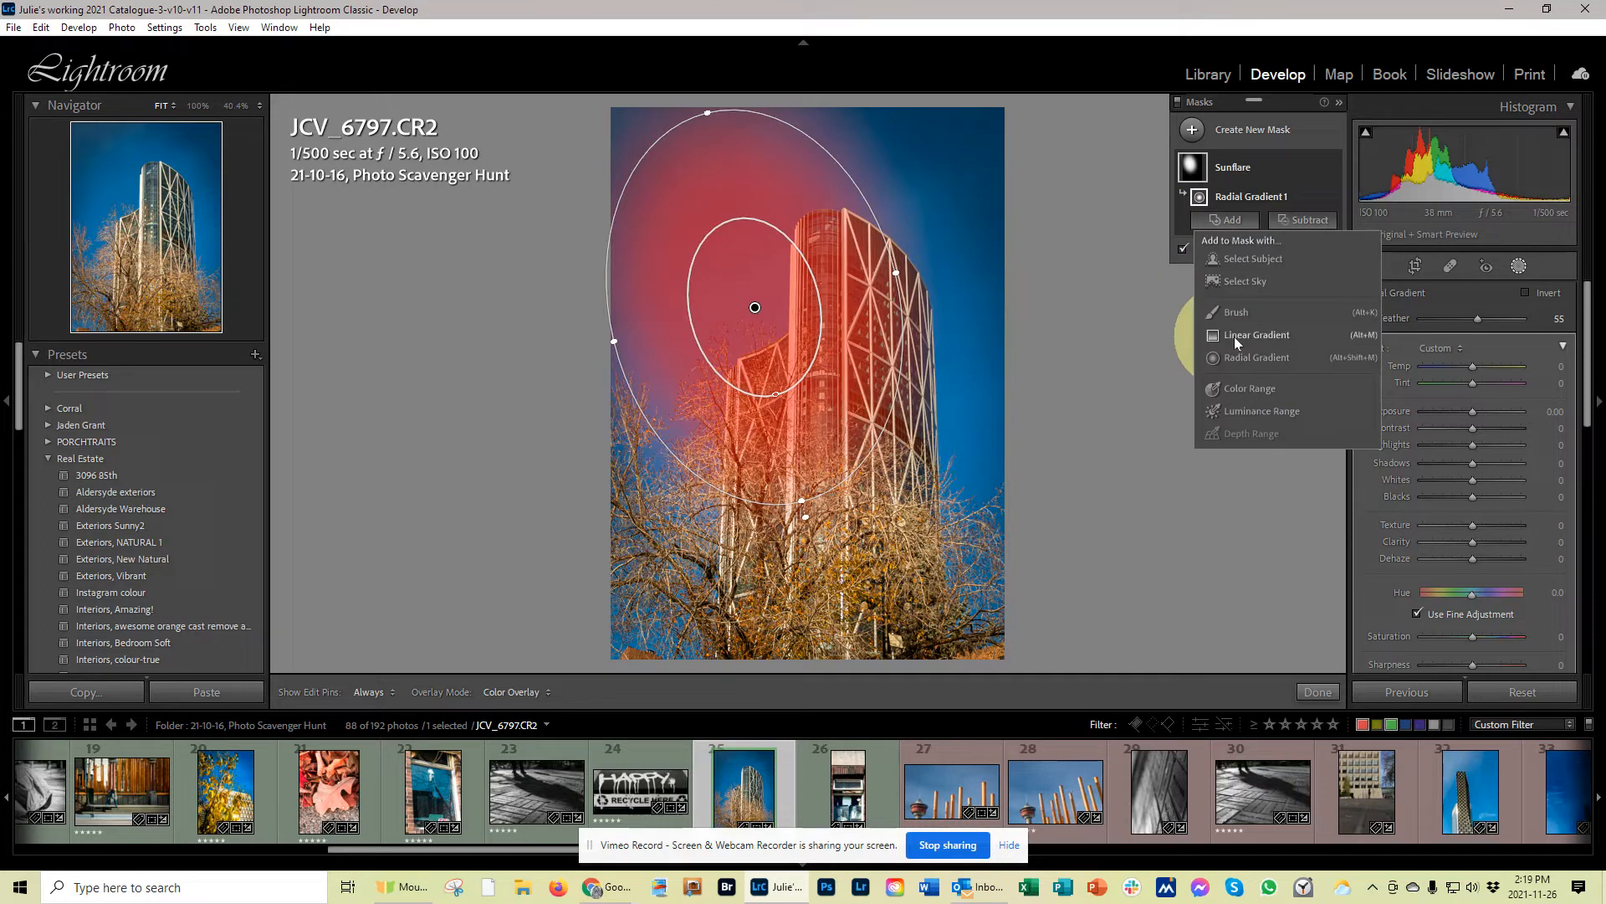
left_click(1245, 315)
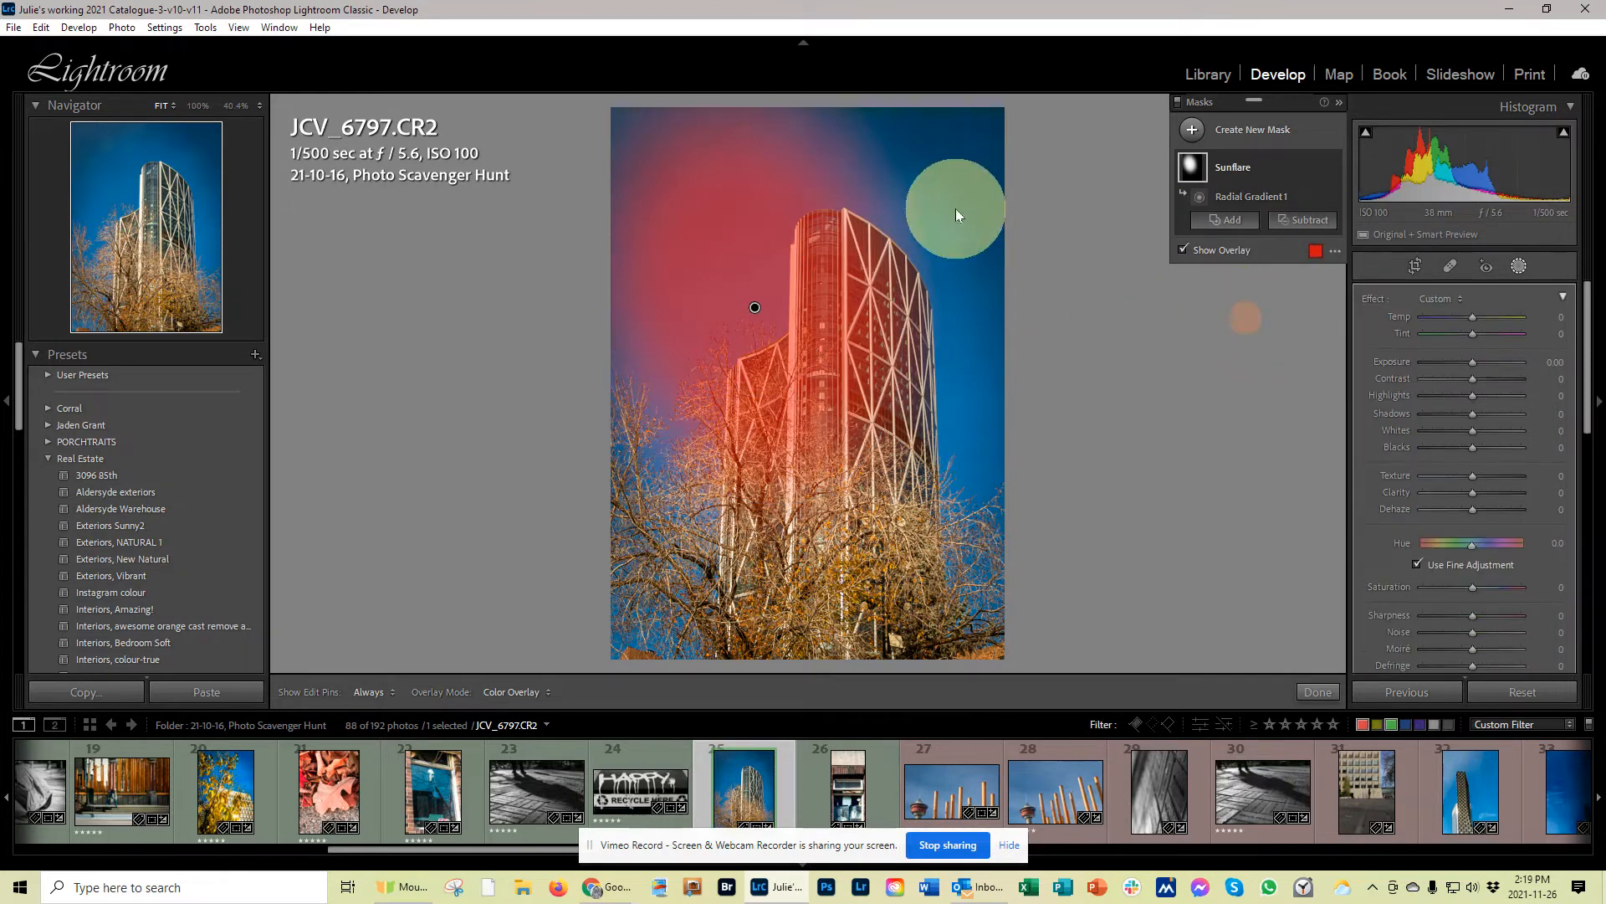
mouse_move(891, 176)
left_mouse_down()
mouse_move(951, 294)
mouse_move(948, 388)
mouse_move(924, 385)
mouse_move(906, 280)
mouse_move(917, 179)
mouse_move(937, 298)
mouse_move(916, 366)
mouse_move(876, 224)
mouse_move(886, 182)
mouse_move(931, 330)
mouse_move(905, 292)
left_mouse_up()
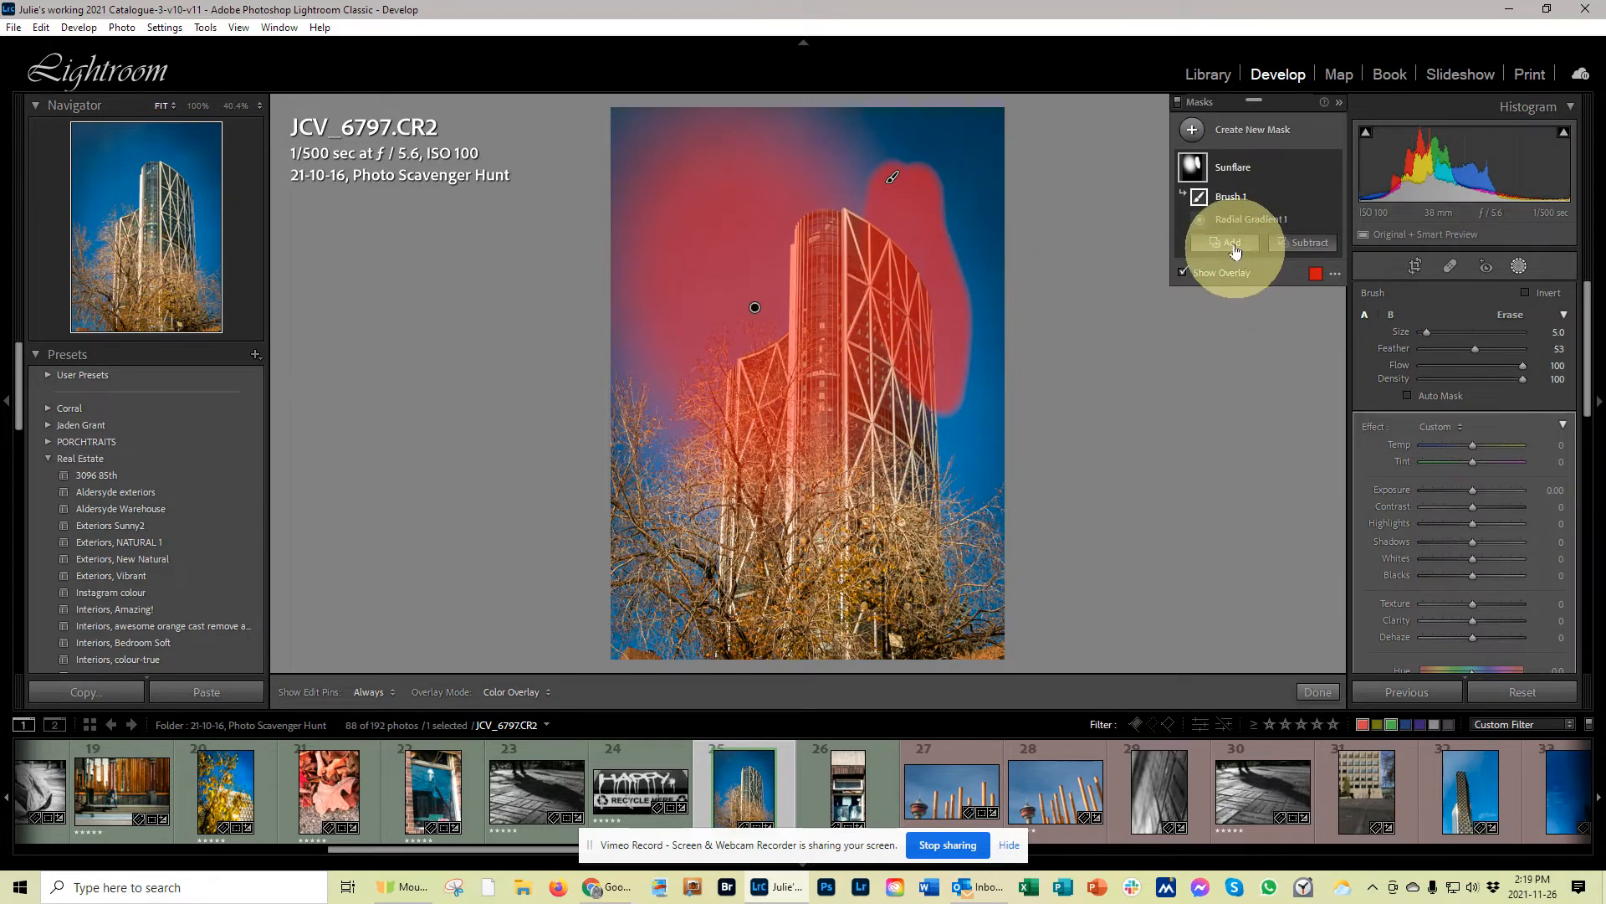
left_click(1315, 199)
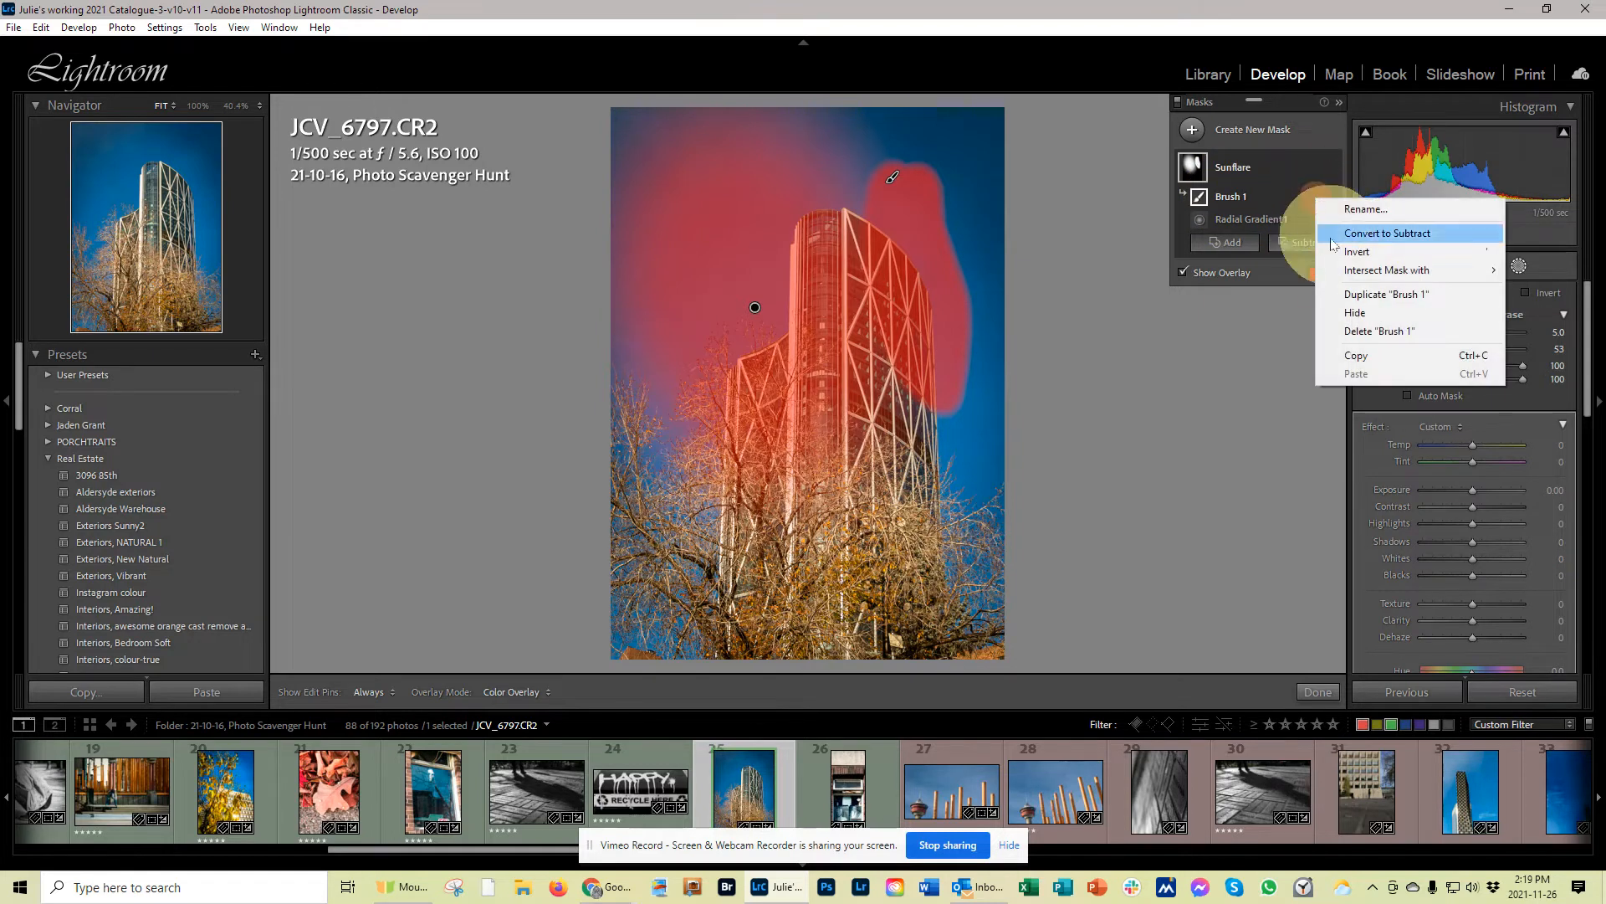
left_click(1356, 331)
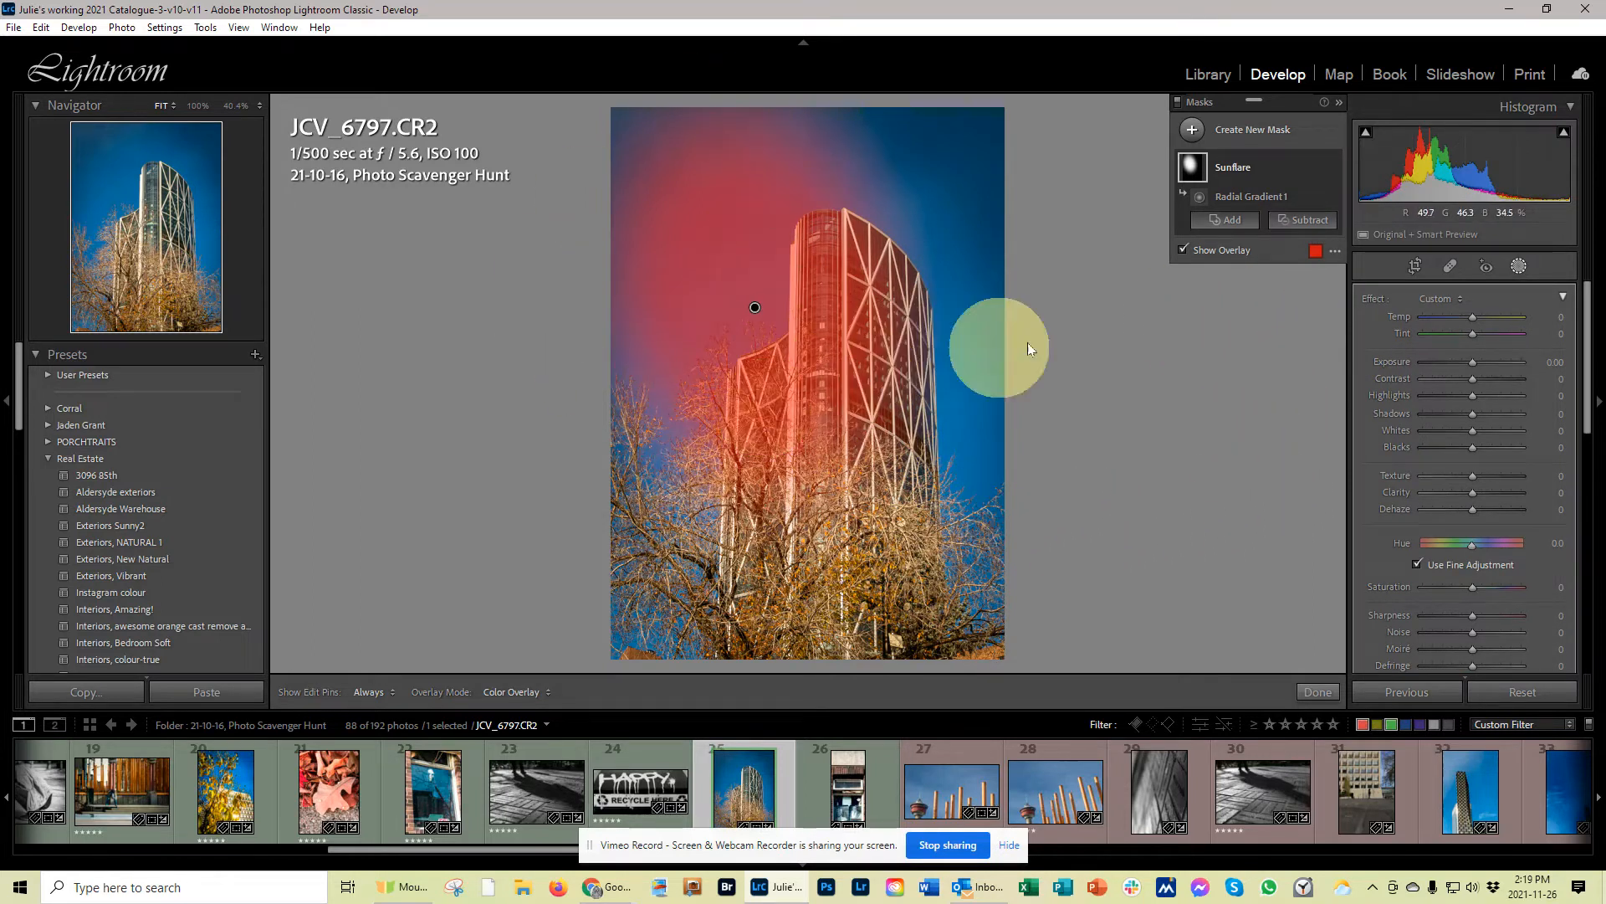
Step: Hide the mask overlay to examine the photo around the mask's pin, and show the overlay again
left_click(1218, 251)
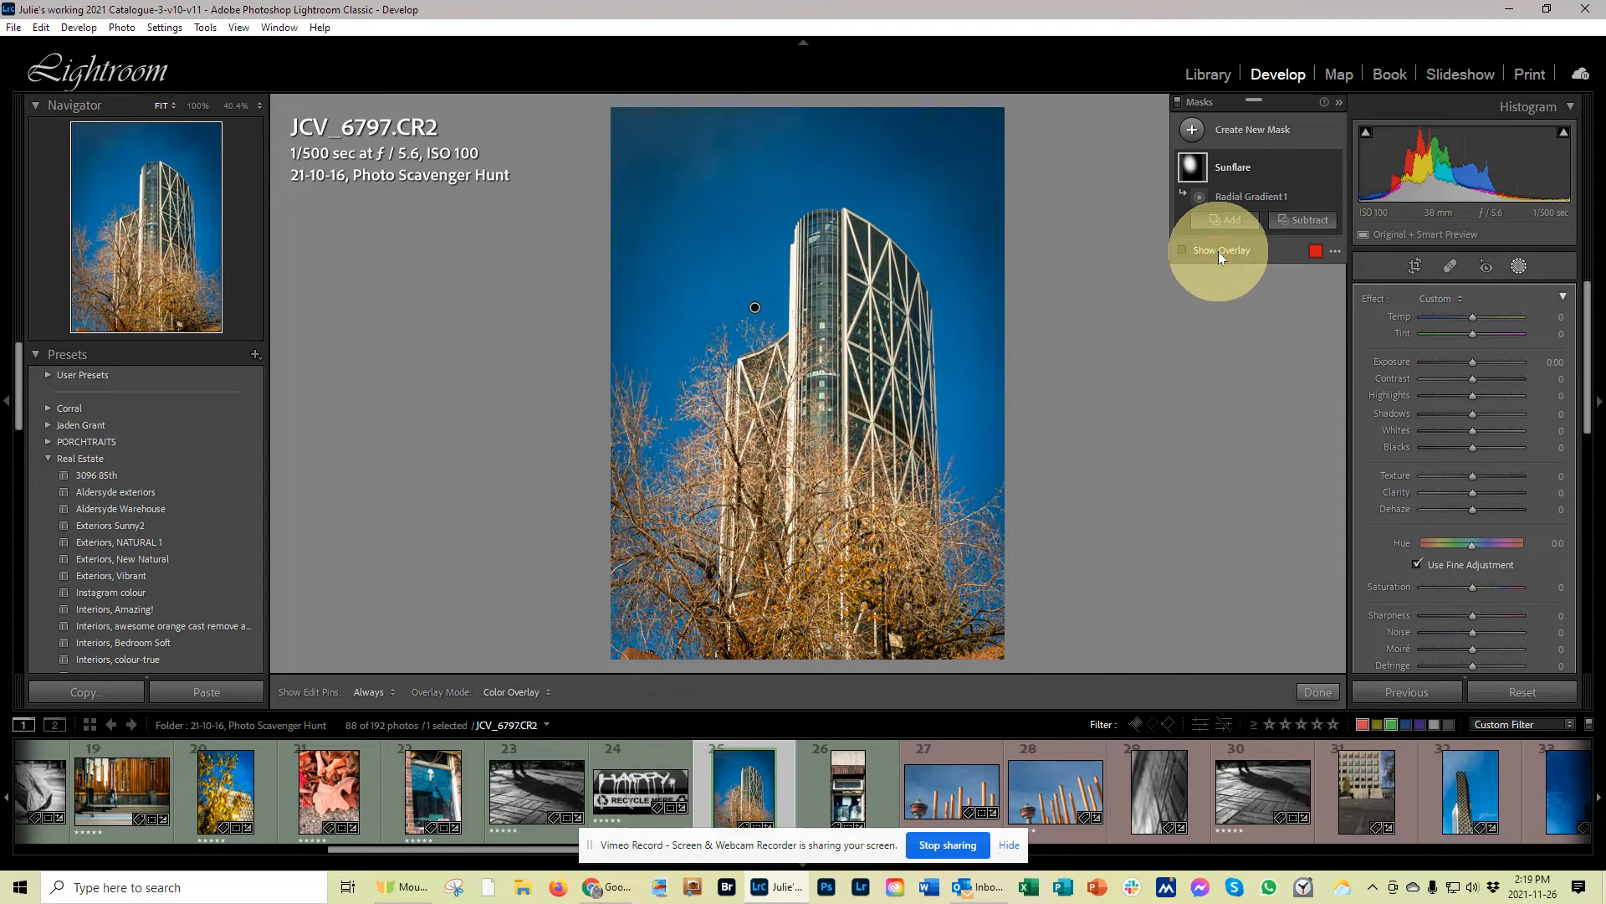
mouse_move(758, 313)
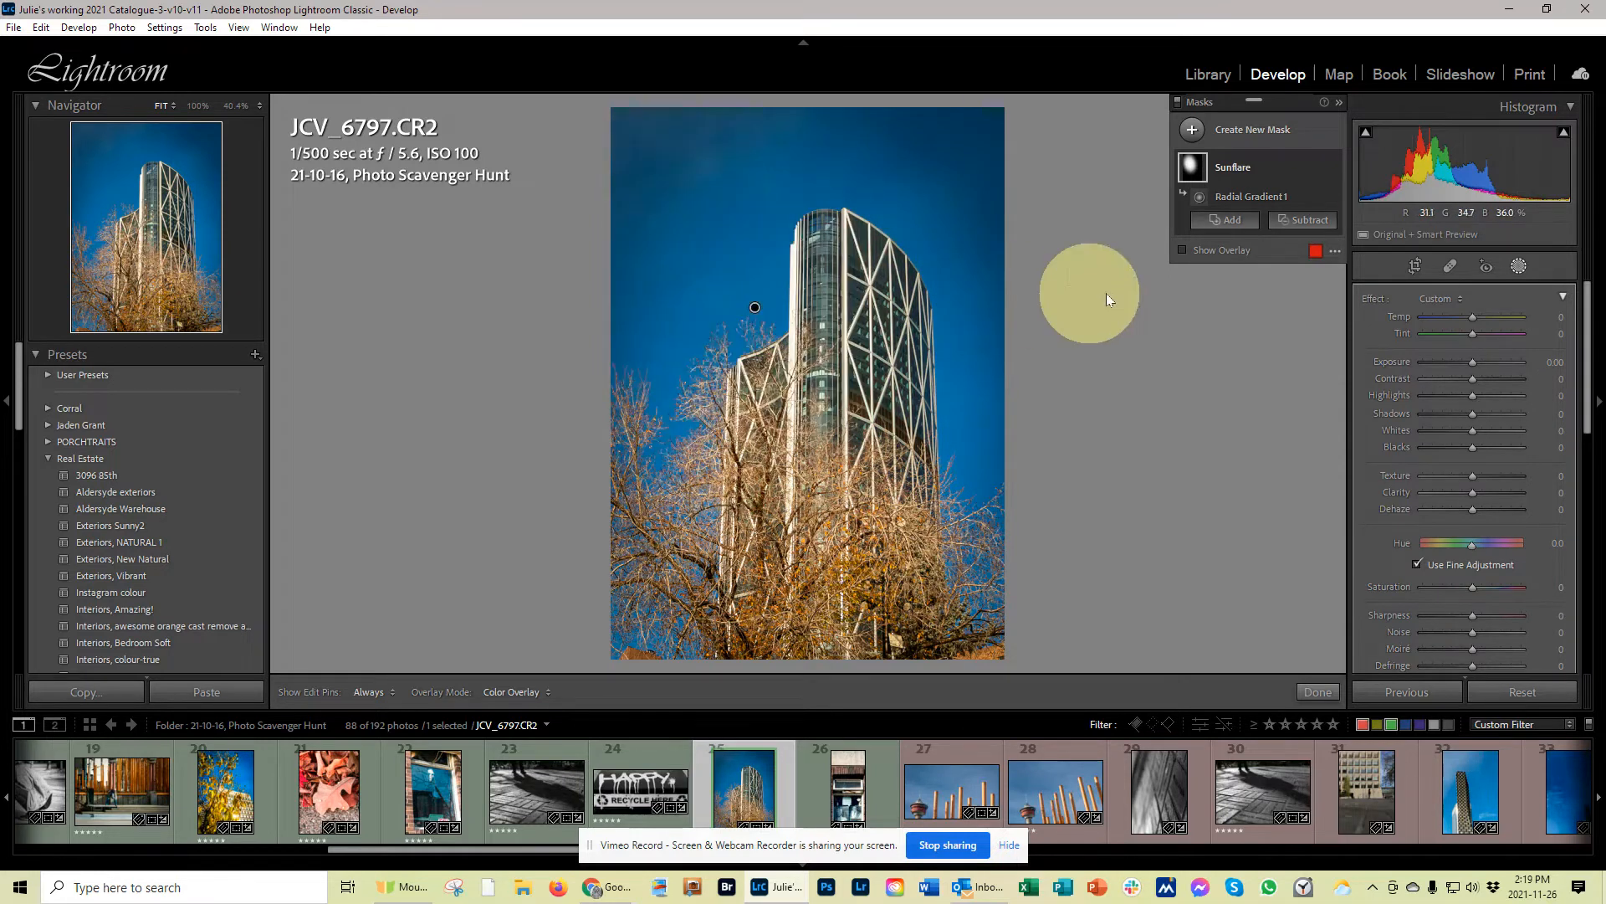
left_click(1222, 249)
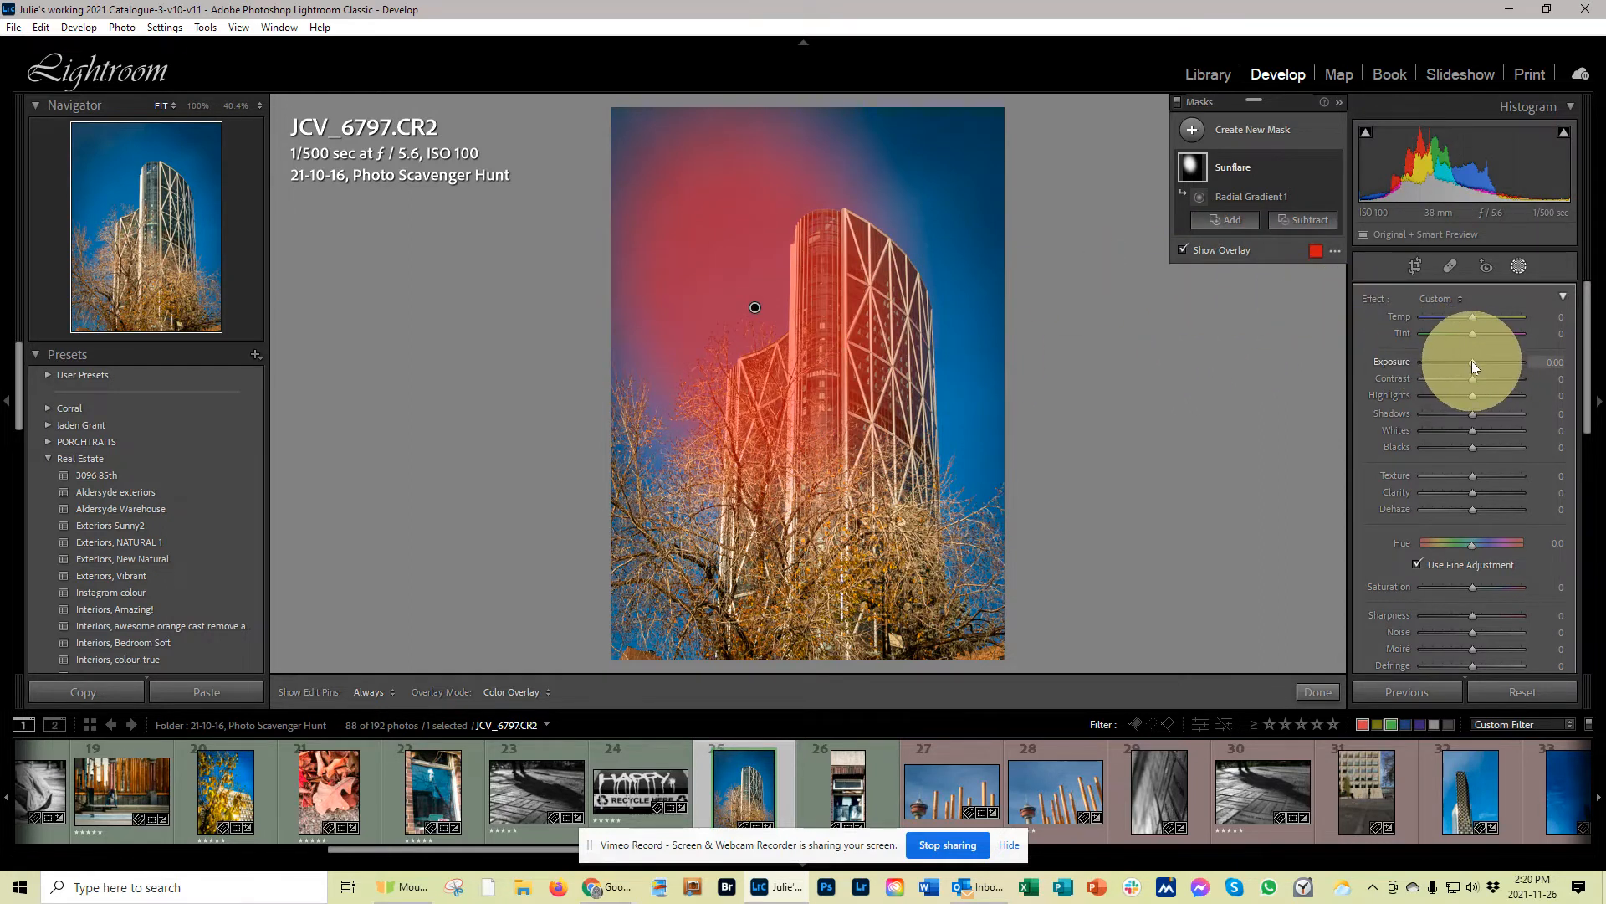
Step: Set the Sunflare mask's Exposure to 1.04 and its Dehaze to -11
left_click_drag(1474, 360, 1473, 363)
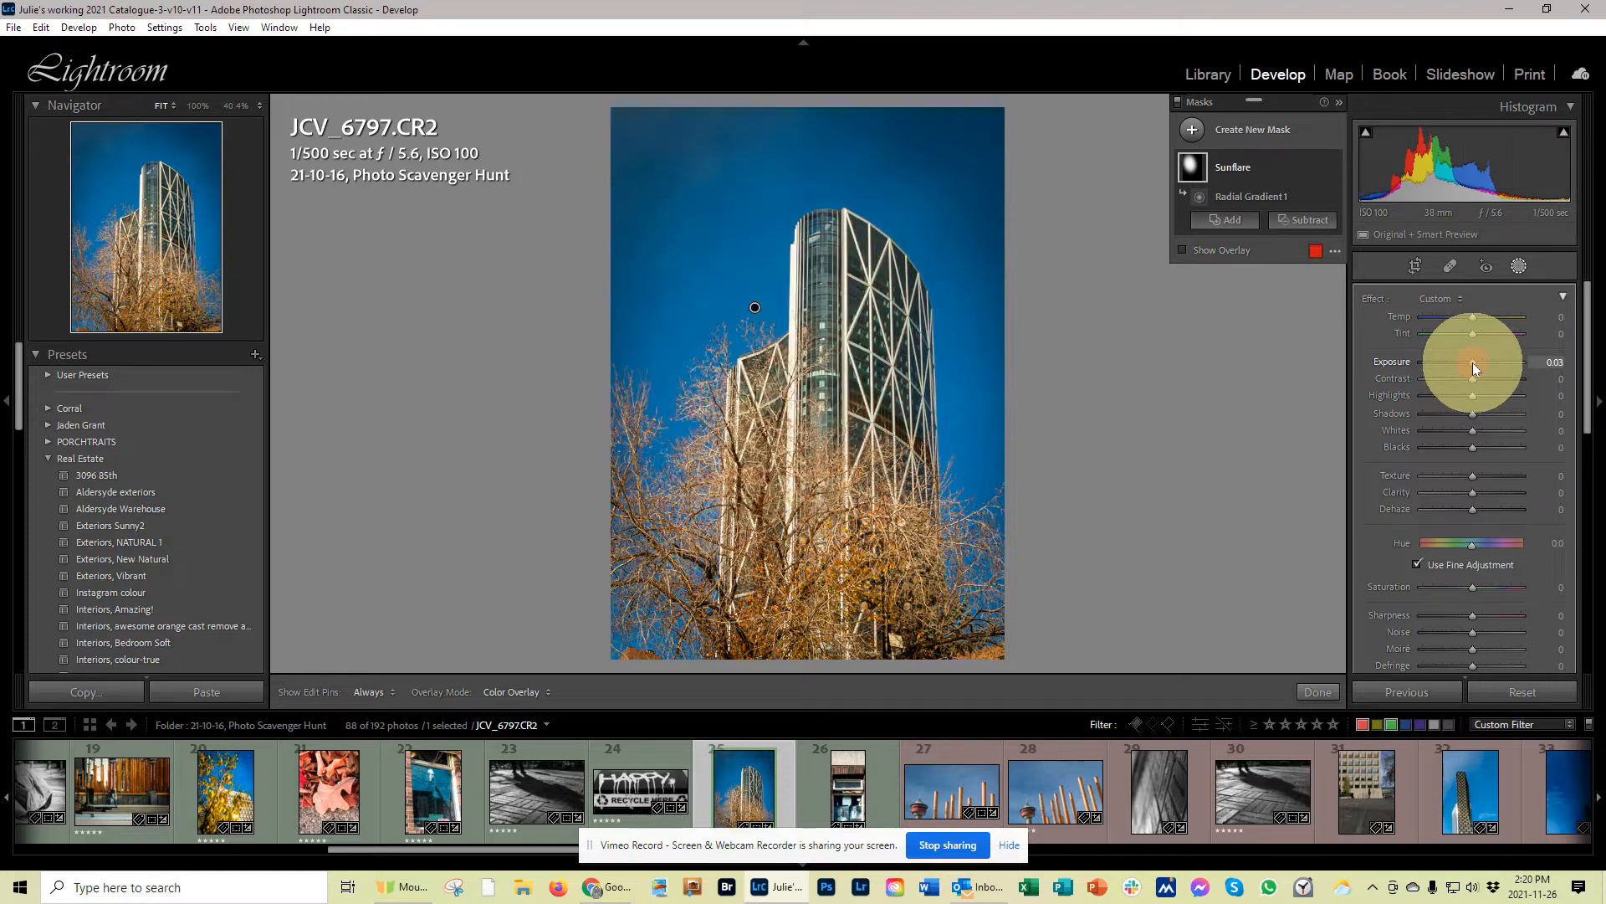
mouse_move(1473, 363)
left_mouse_down()
mouse_move(1458, 363)
mouse_move(1485, 360)
left_mouse_up()
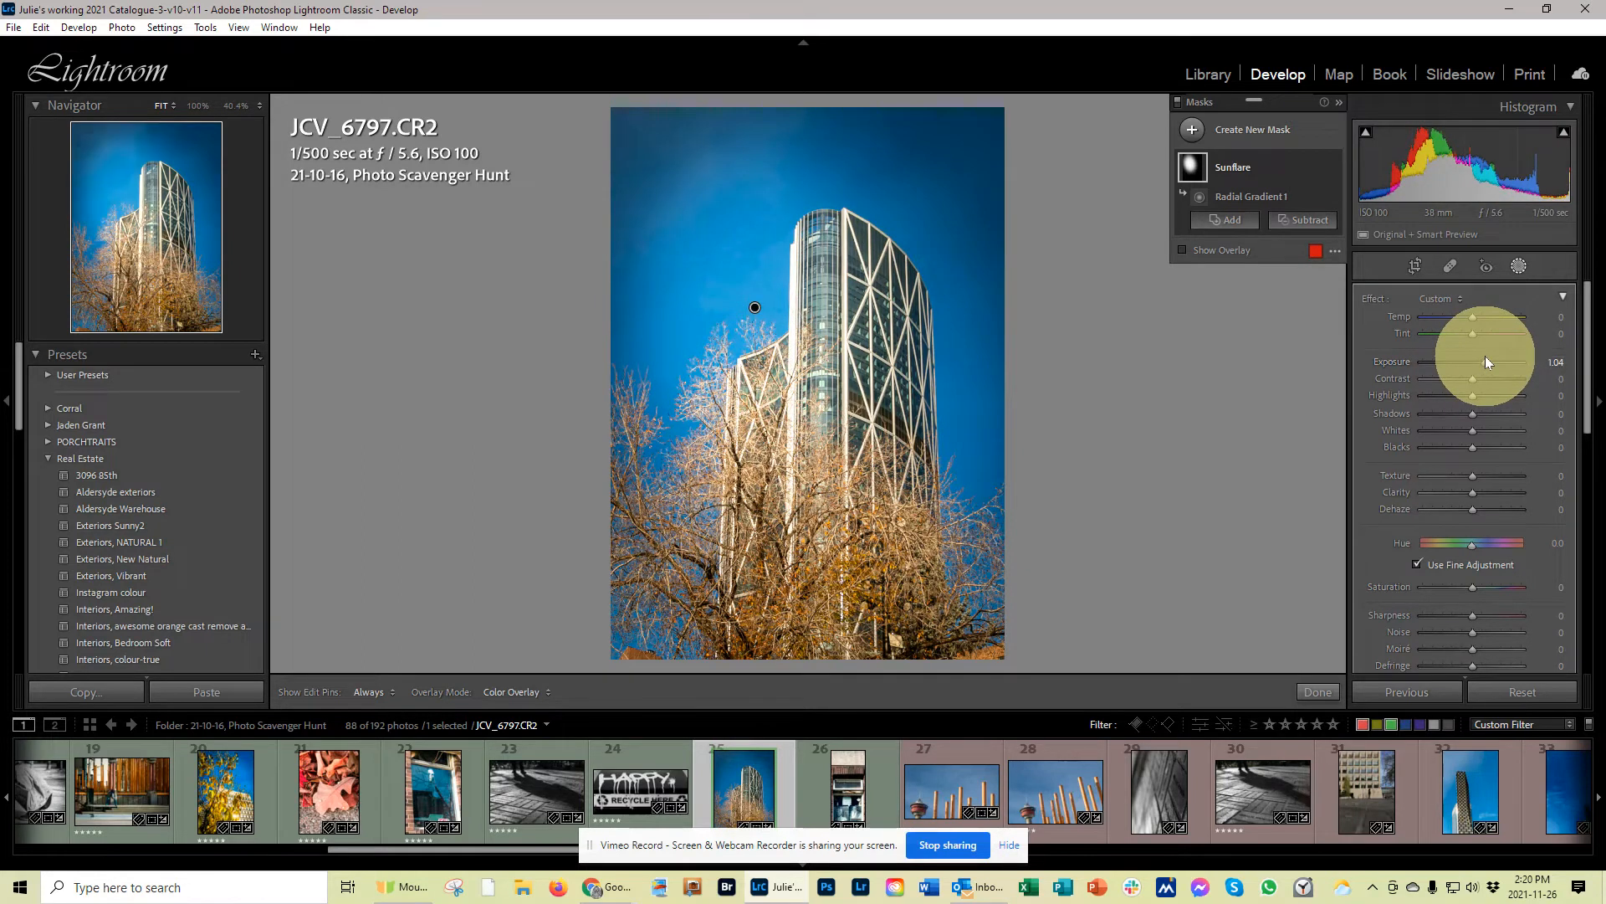
scroll(1478, 533, "down", 2)
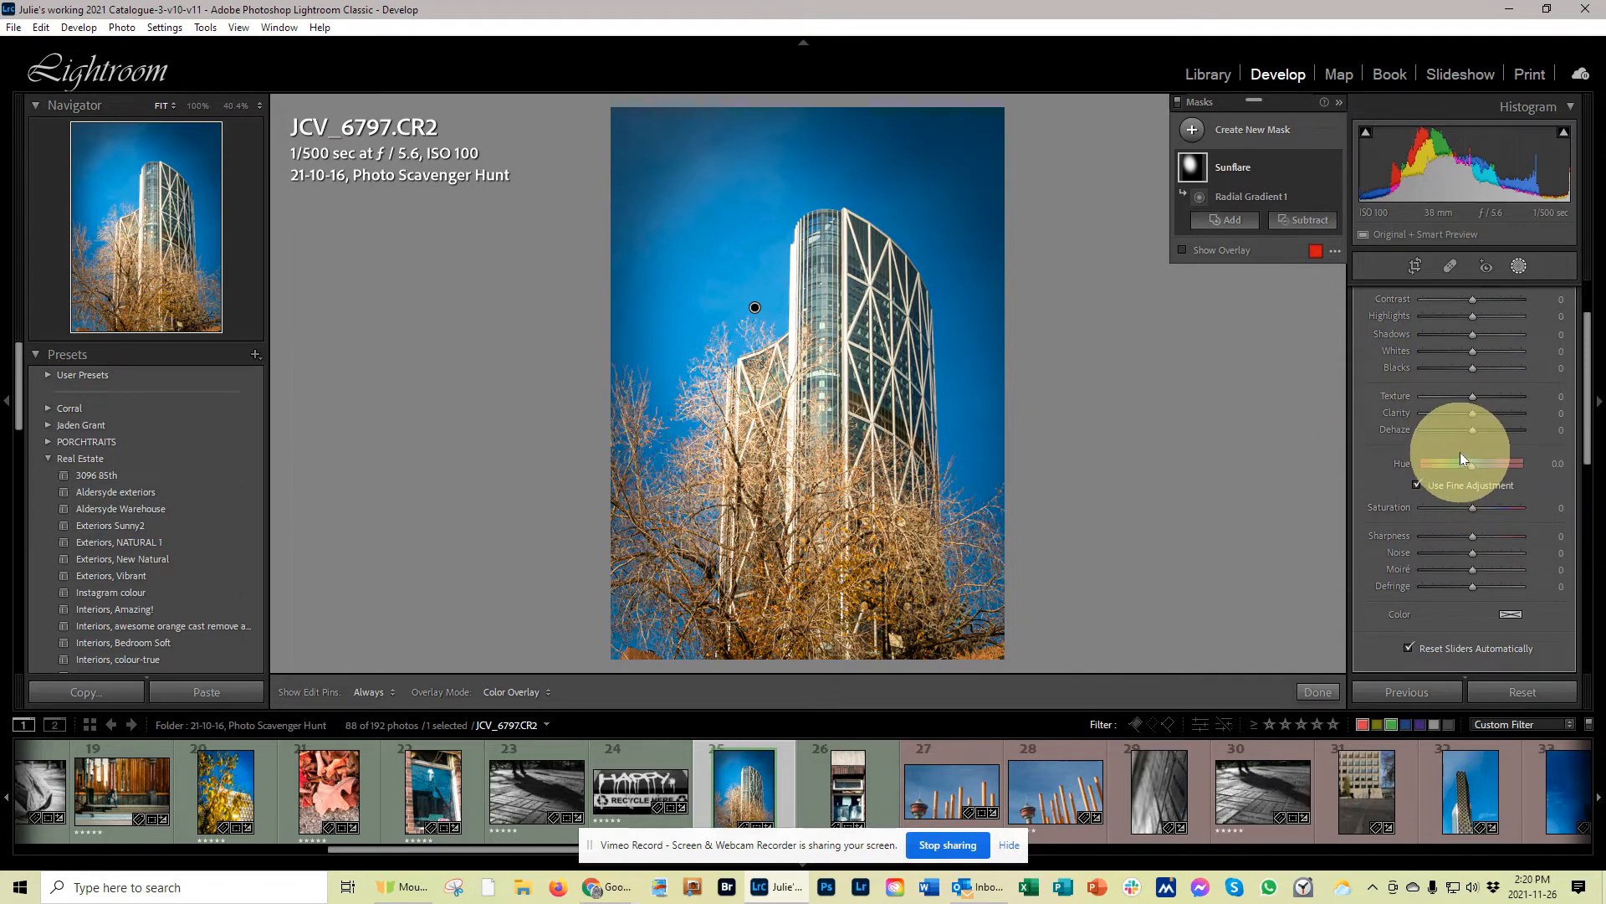
left_click_drag(1473, 429, 1466, 430)
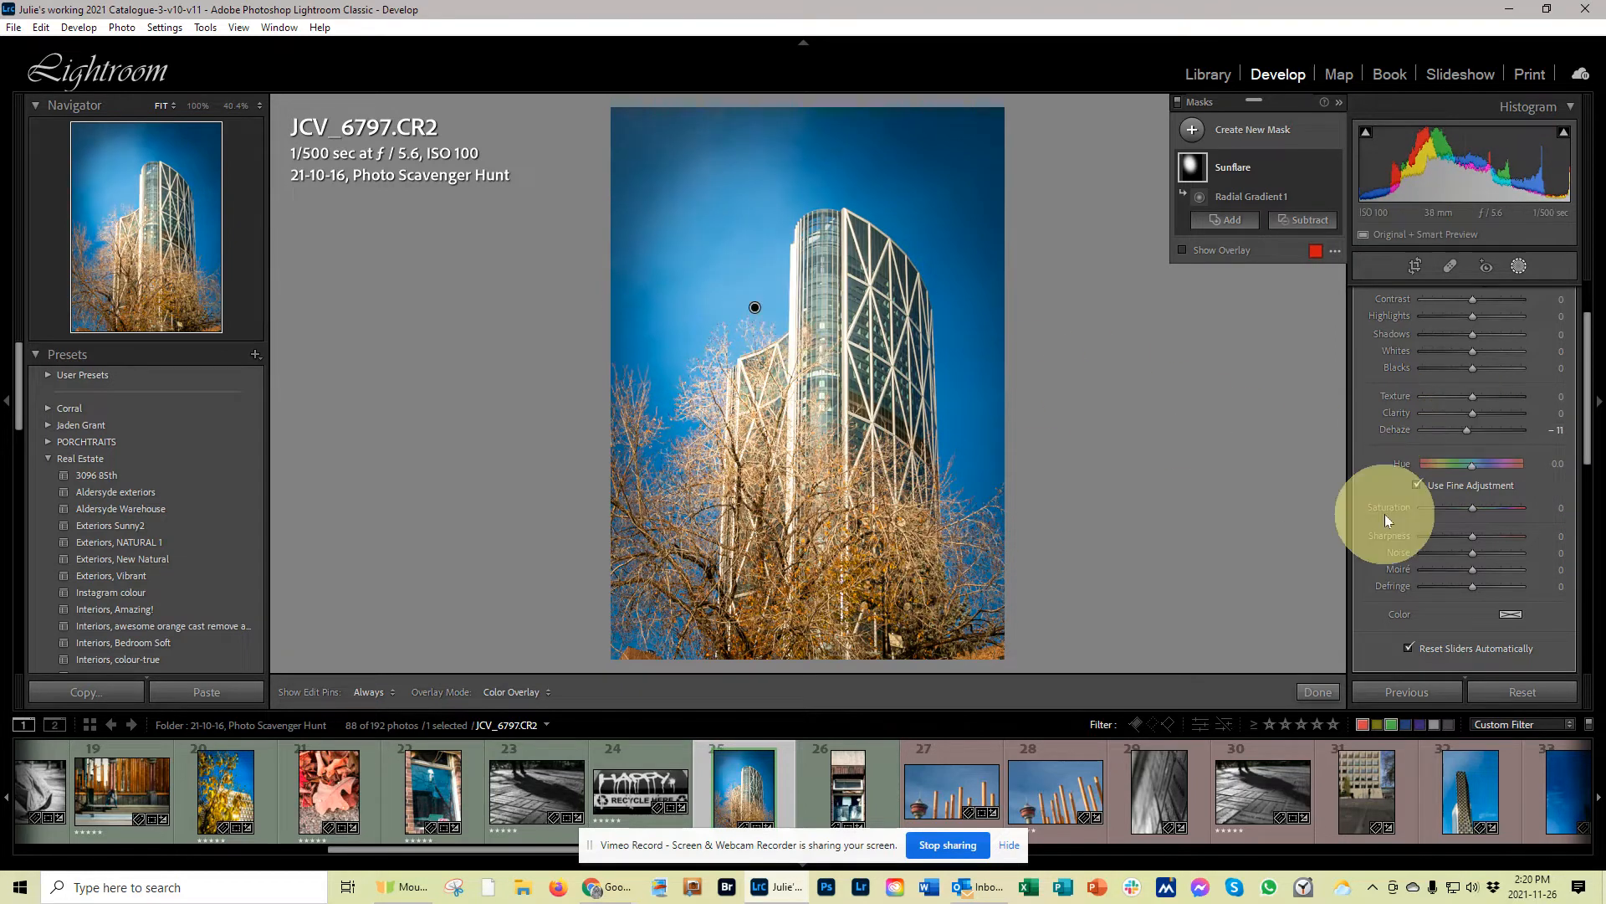
Step: Tint the Sunflare mask warm yellow with hue 46 and saturation 46, and set its Noise to 73
left_click(1511, 614)
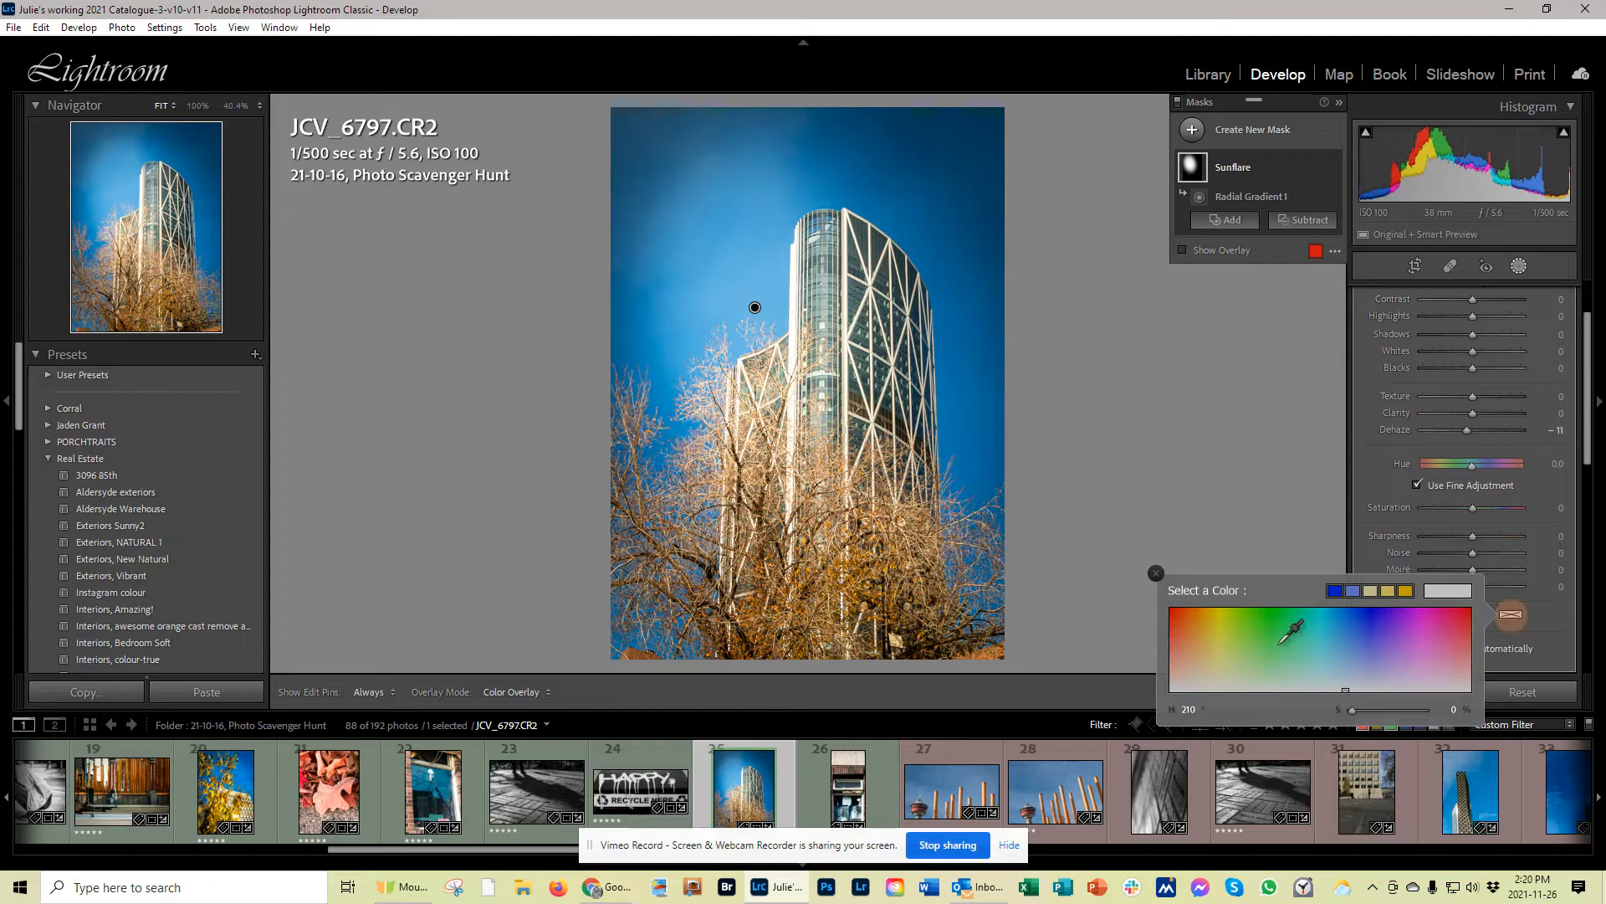
left_click(1219, 643)
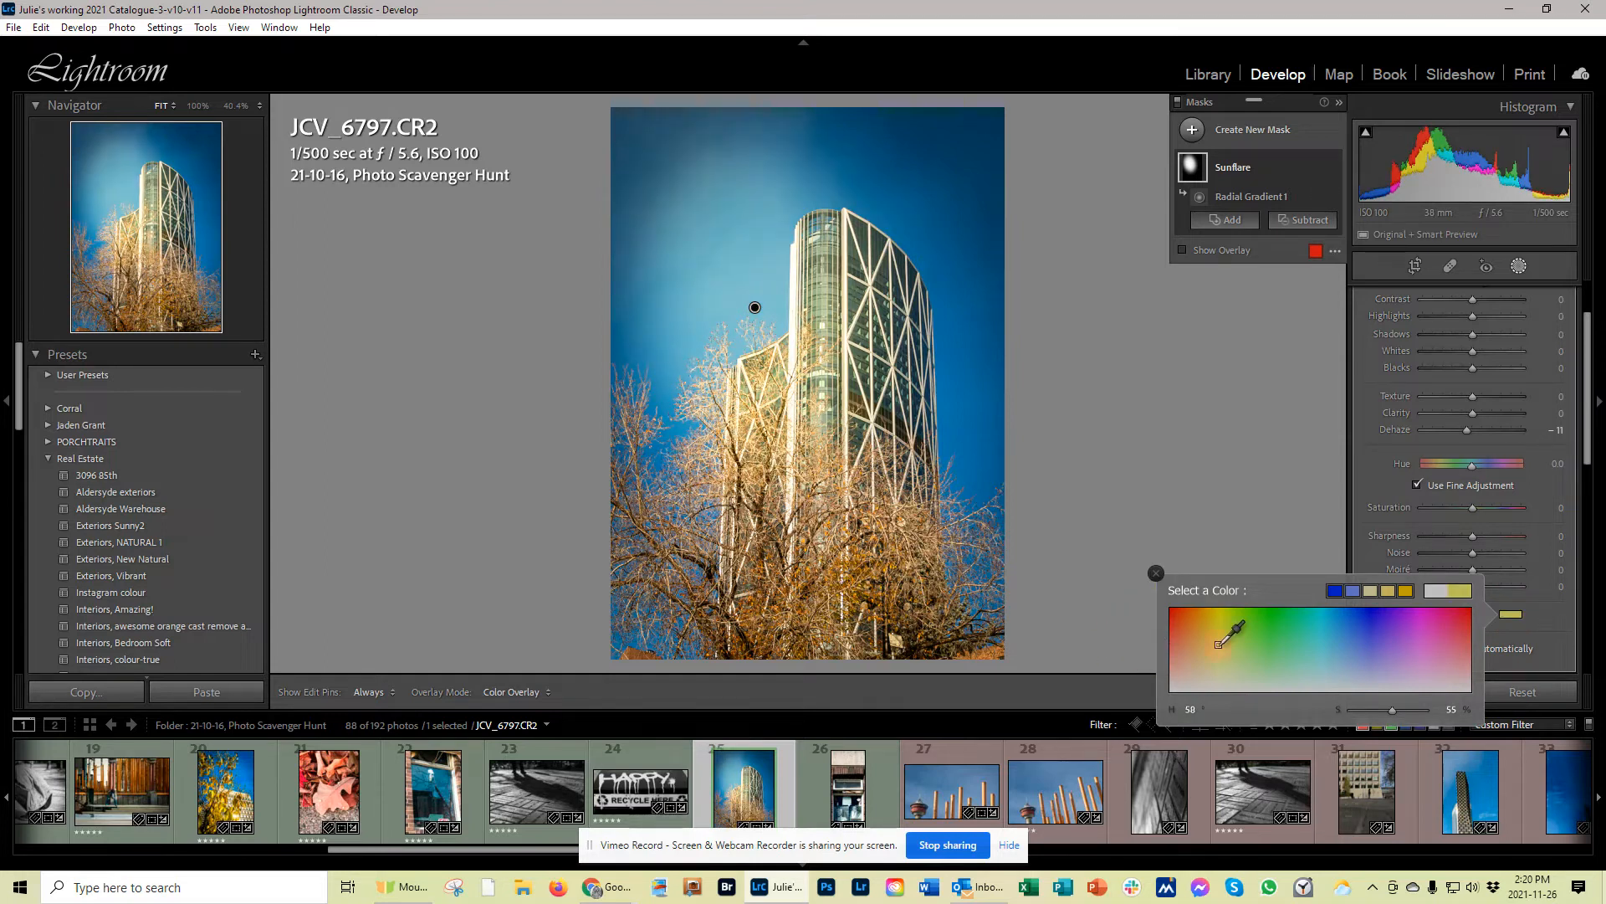
left_click_drag(1153, 641, 809, 626)
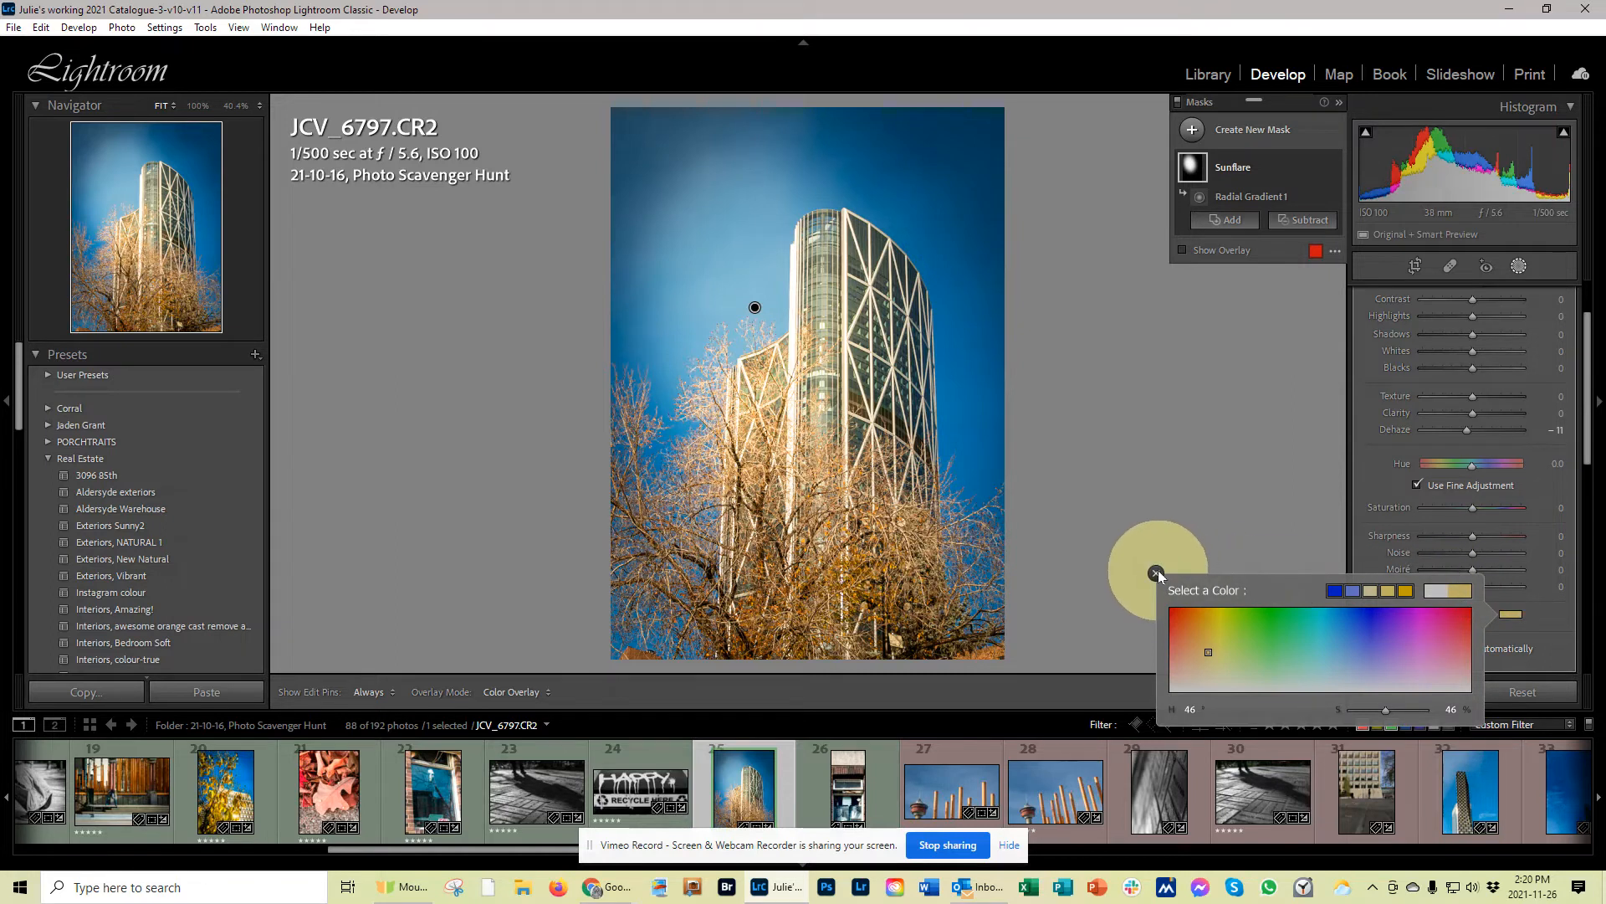
left_click(1157, 572)
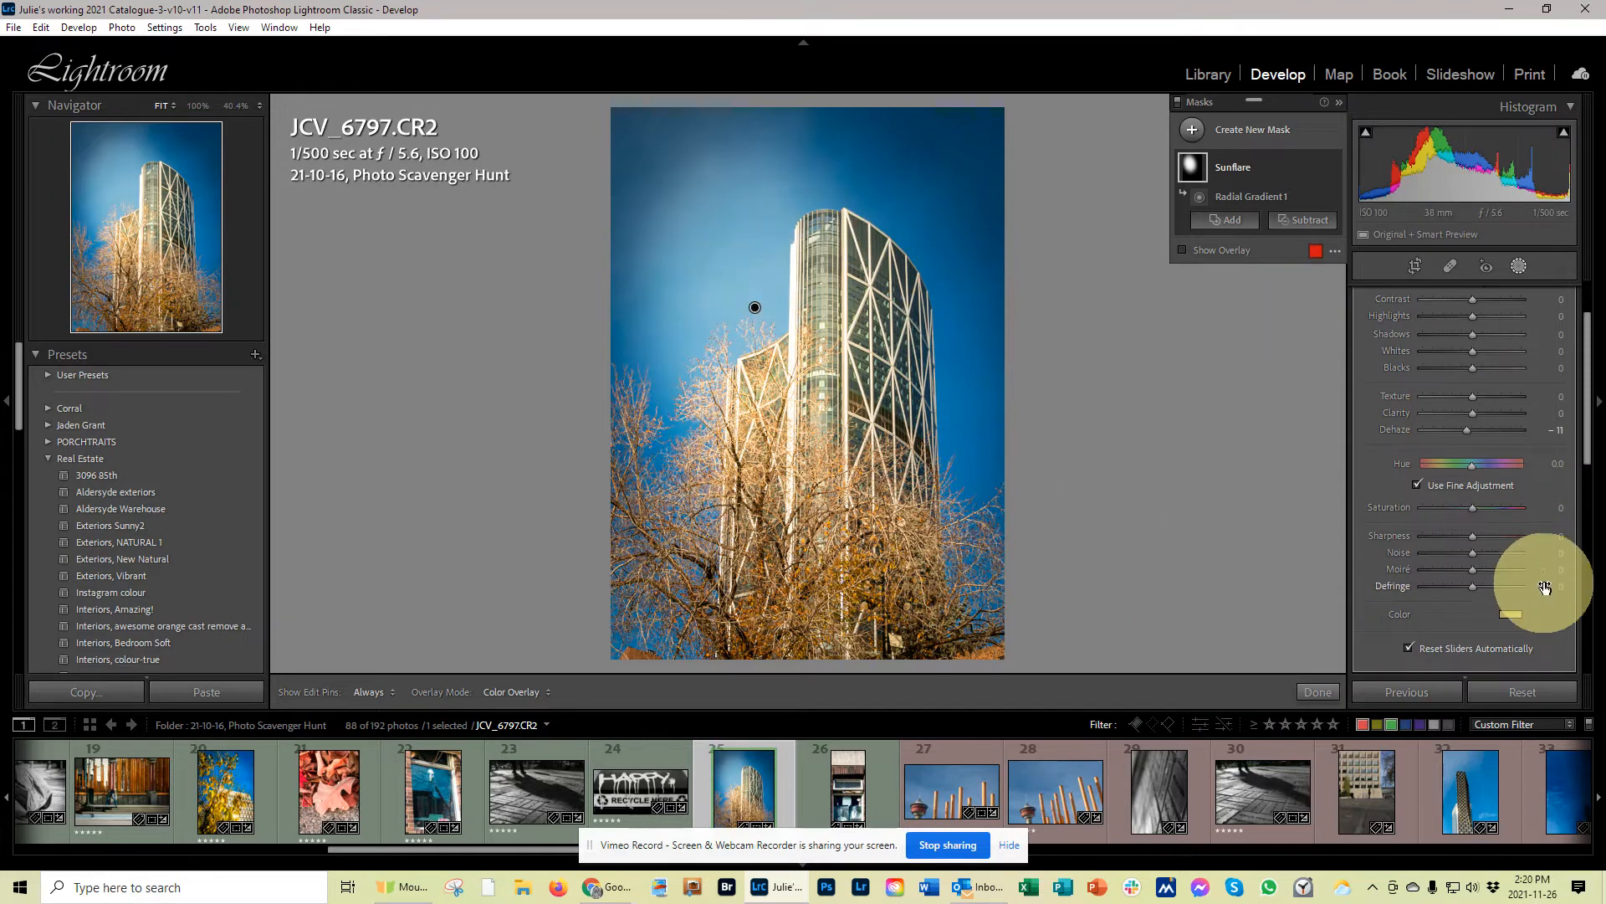
left_click_drag(1474, 554, 1501, 550)
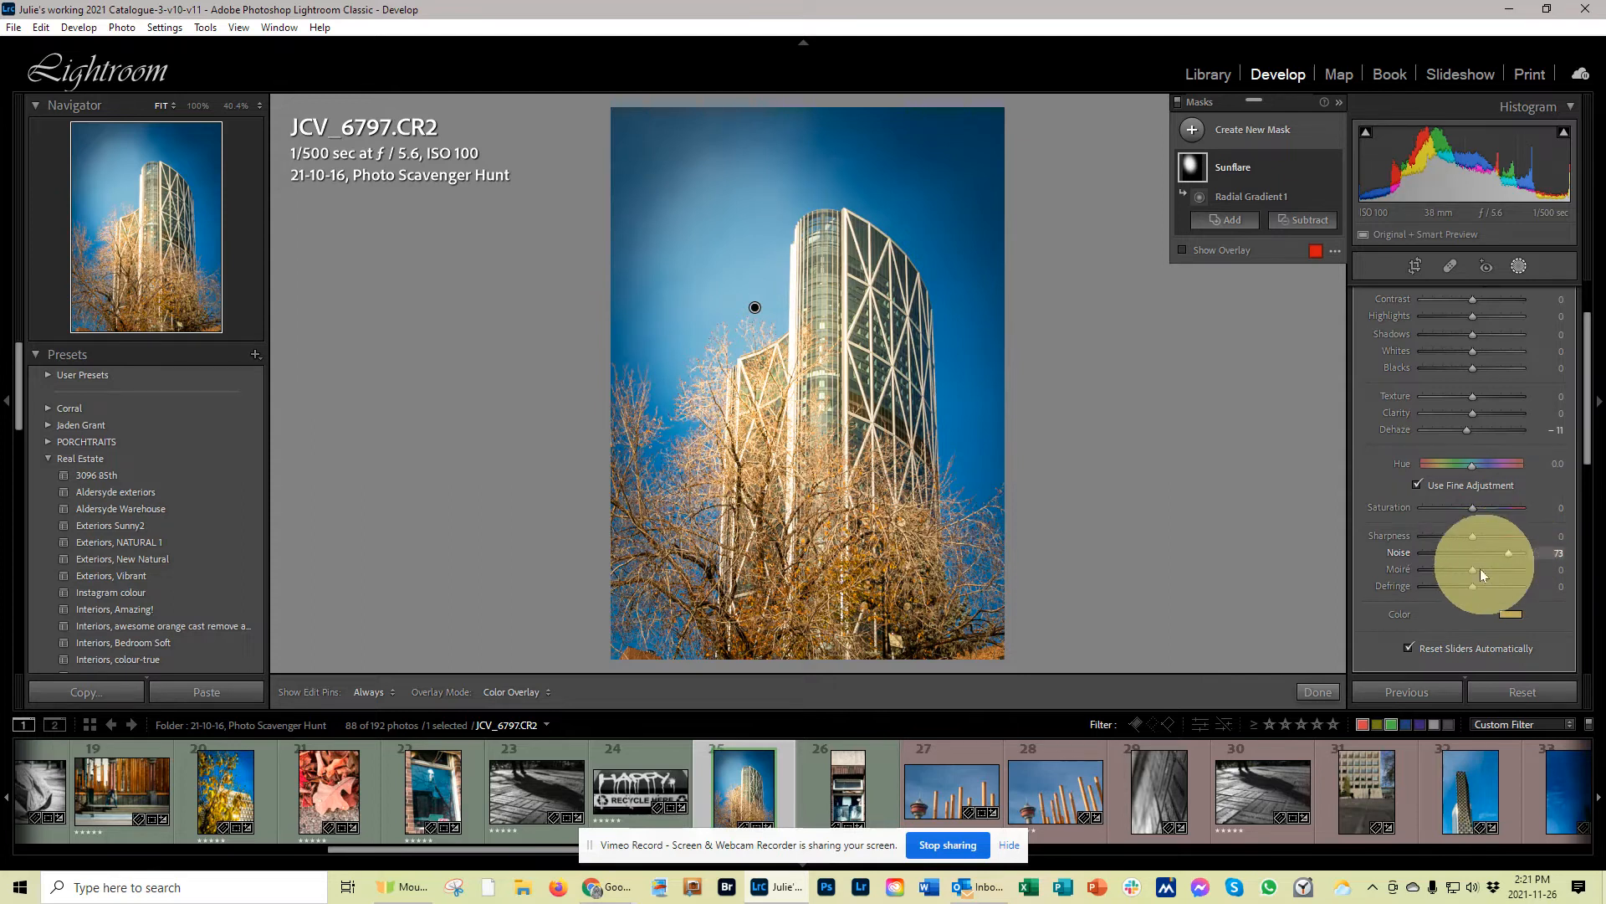
Step: Show the overlay and enlarge the Sunflare radial gradient past the tower's right edge and down into the tree branches
left_click(1227, 248)
left_click(755, 308)
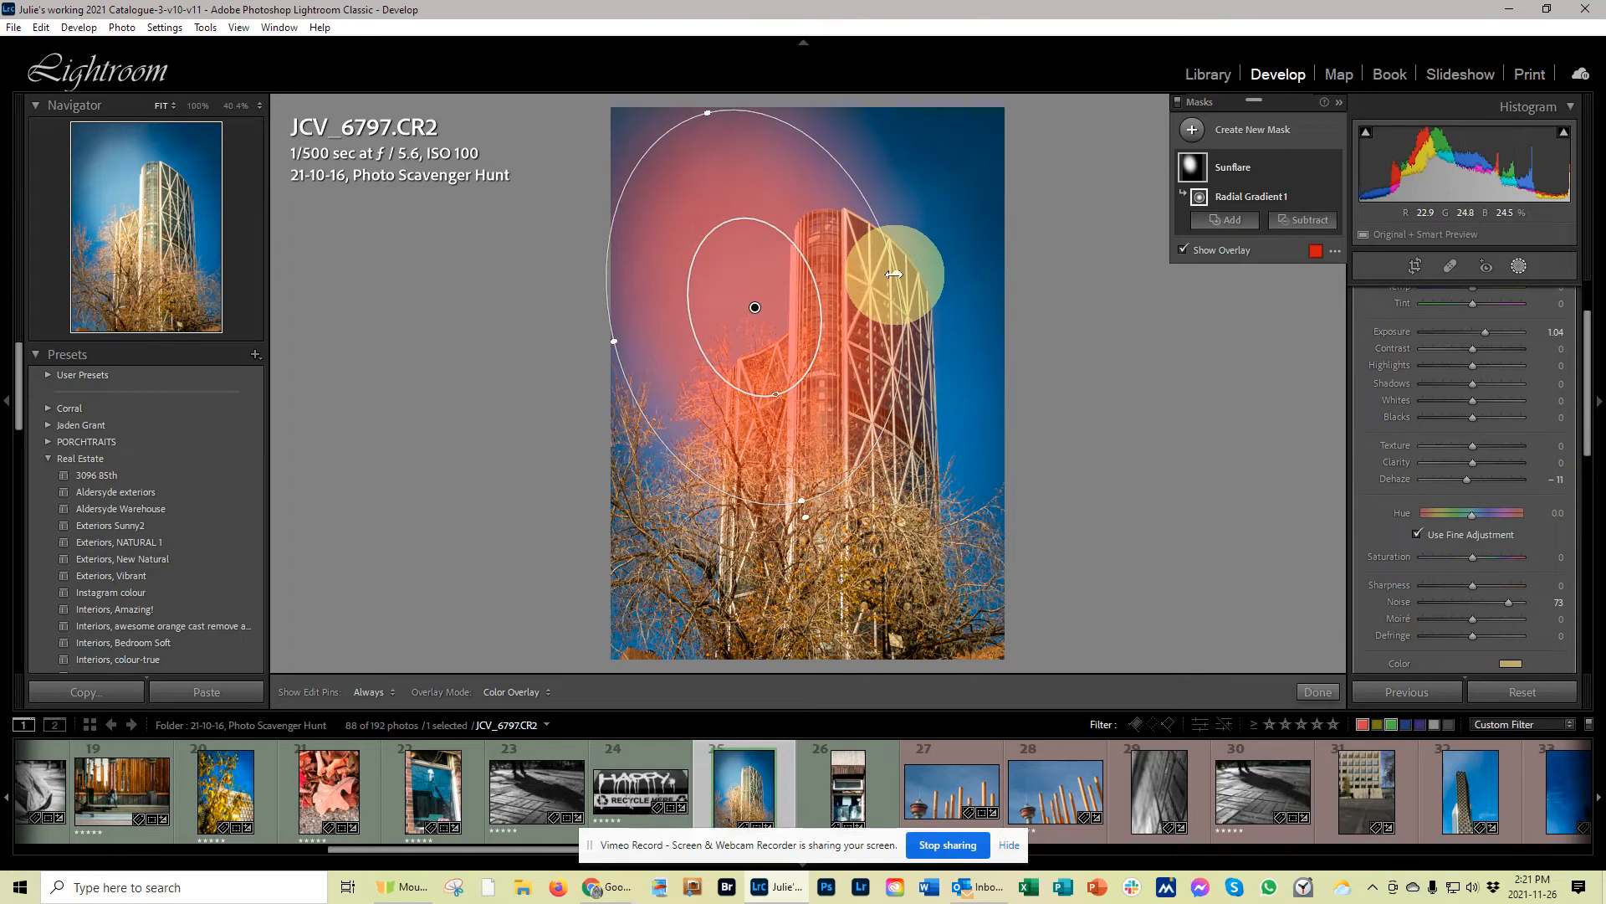
left_click_drag(894, 274, 952, 253)
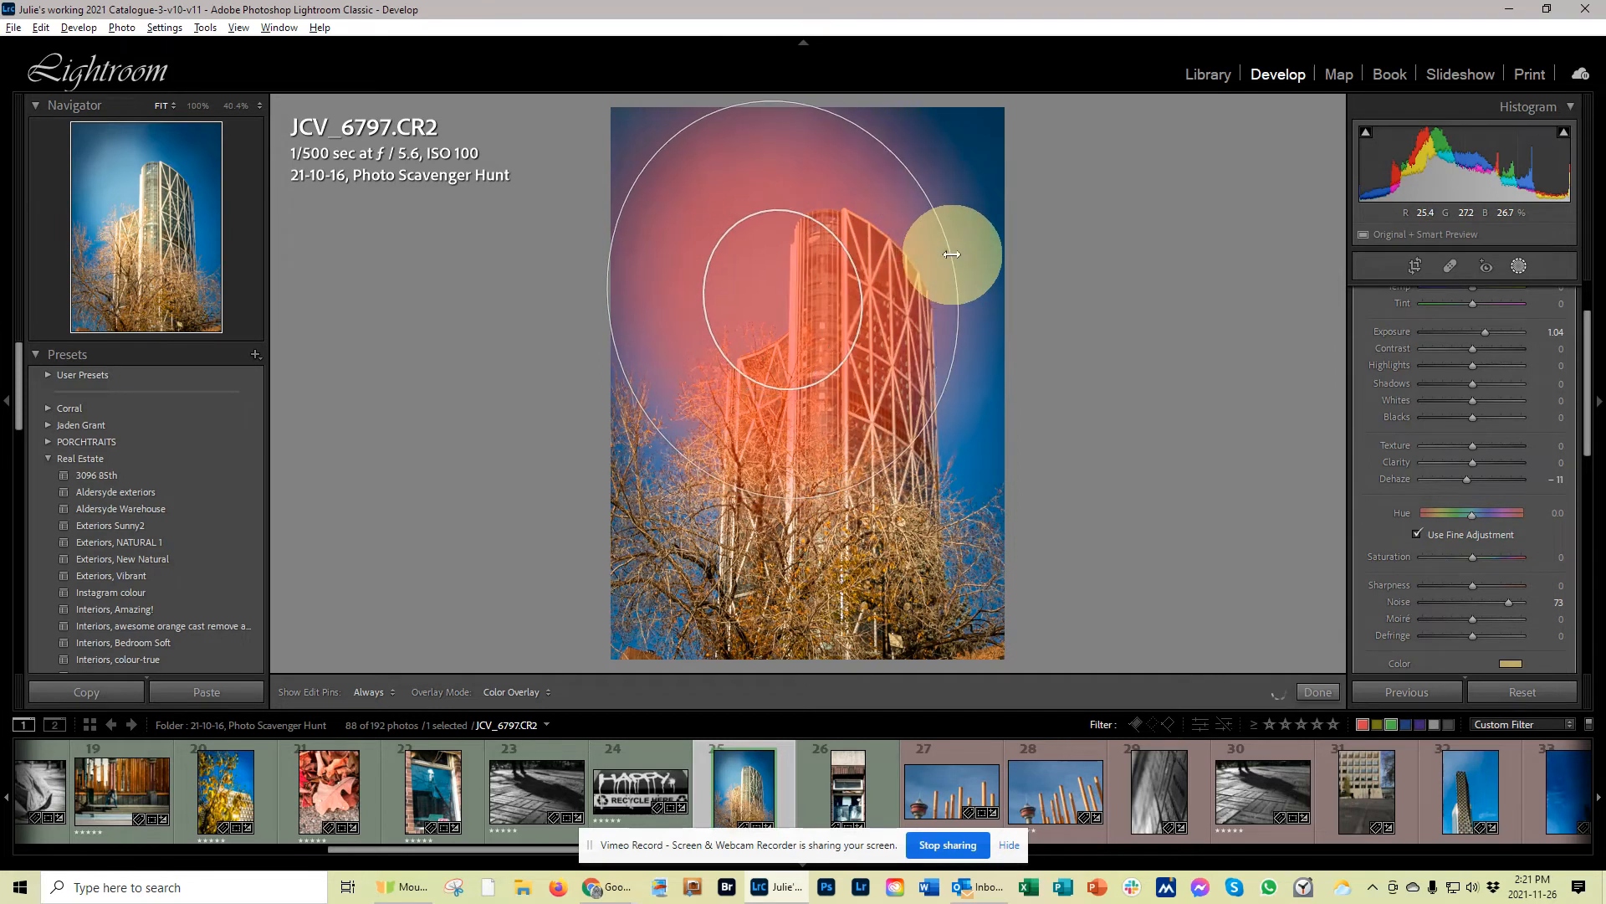
left_click_drag(818, 490, 856, 552)
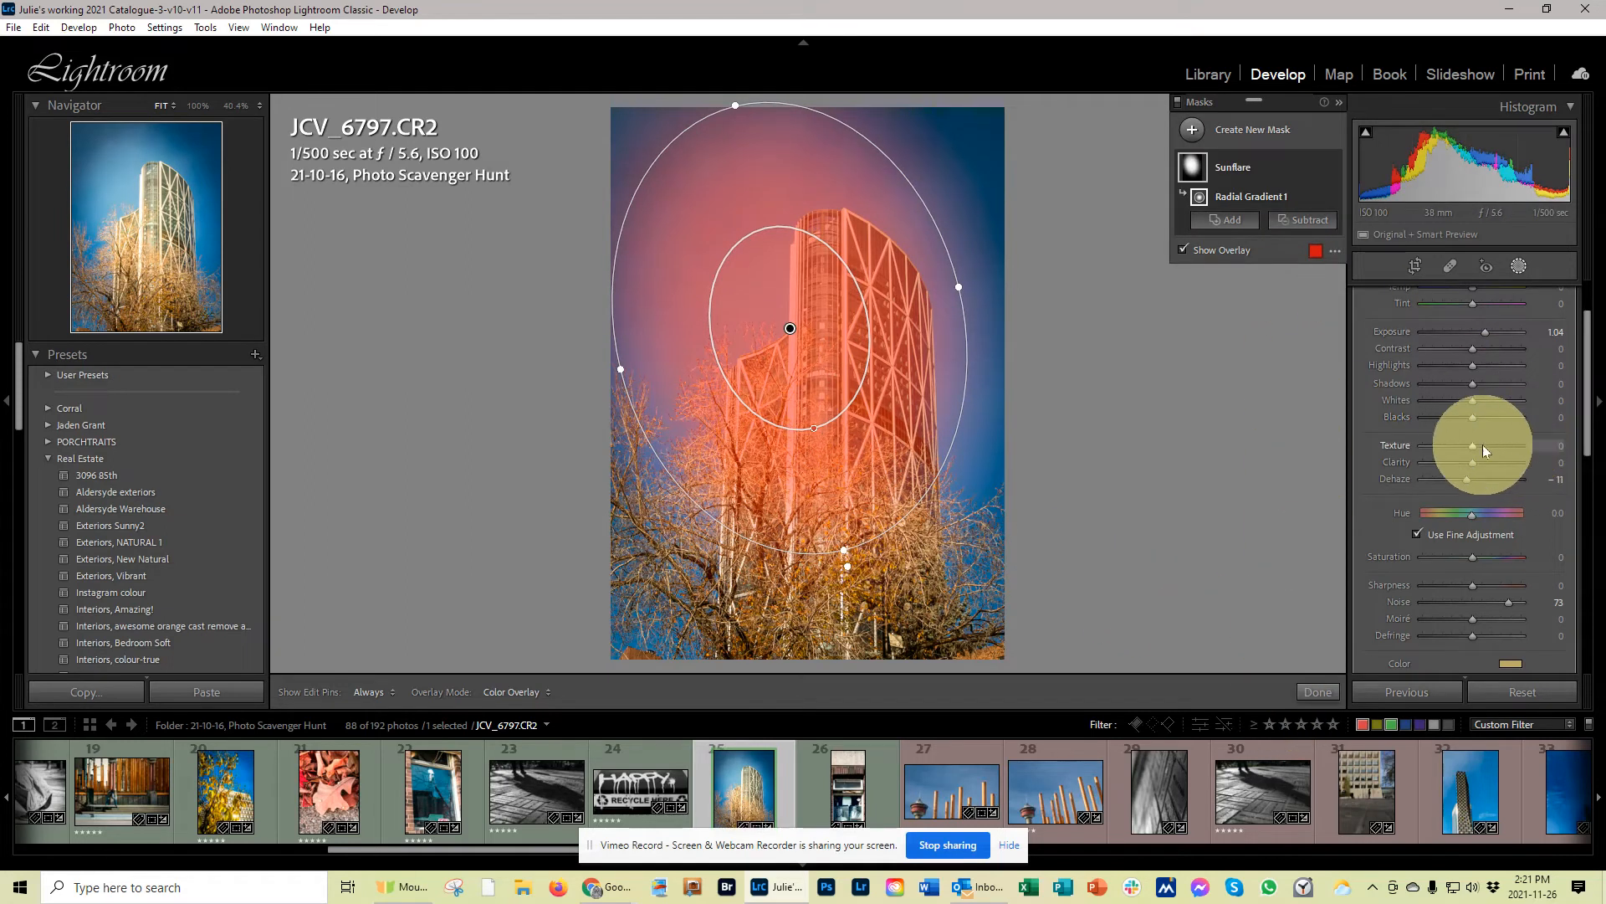
Step: Set the Sunflare mask's Texture to 58 and move its radial gradient slightly down and left of the tower
left_click_drag(1475, 445, 1506, 451)
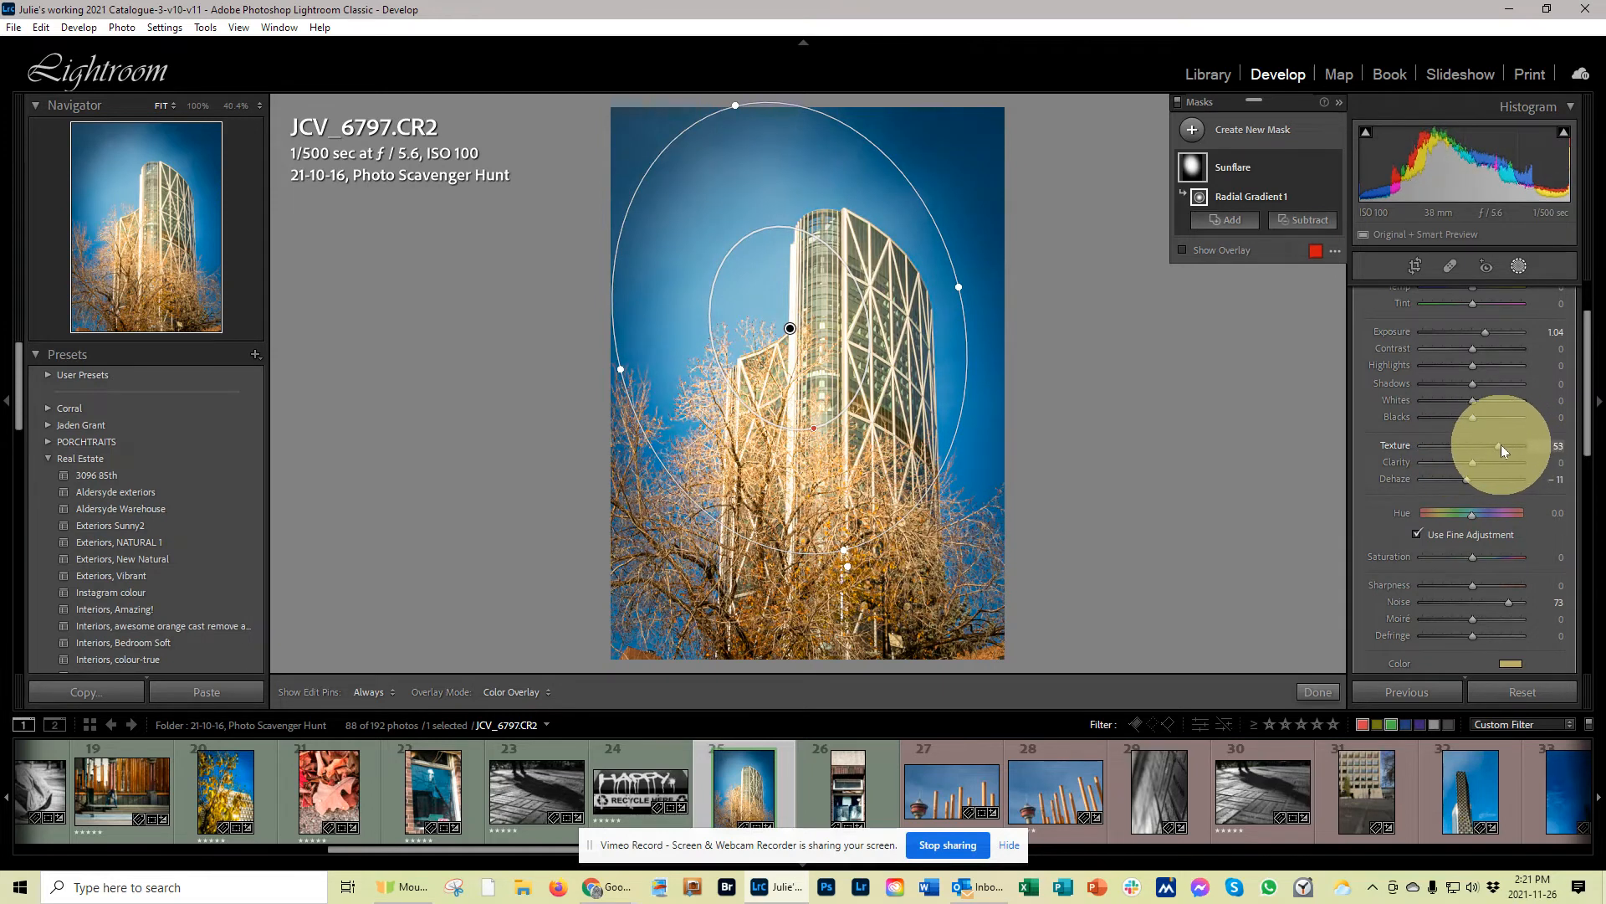
left_click_drag(1501, 444, 1502, 443)
mouse_move(1503, 444)
left_mouse_down()
mouse_move(1520, 440)
mouse_move(1430, 444)
mouse_move(1501, 444)
left_mouse_up()
left_click_drag(790, 328, 779, 342)
Step: Save the Sunflare mask's current settings as a new effect preset named New Radial Filter
left_click_drag(1589, 406, 1573, 341)
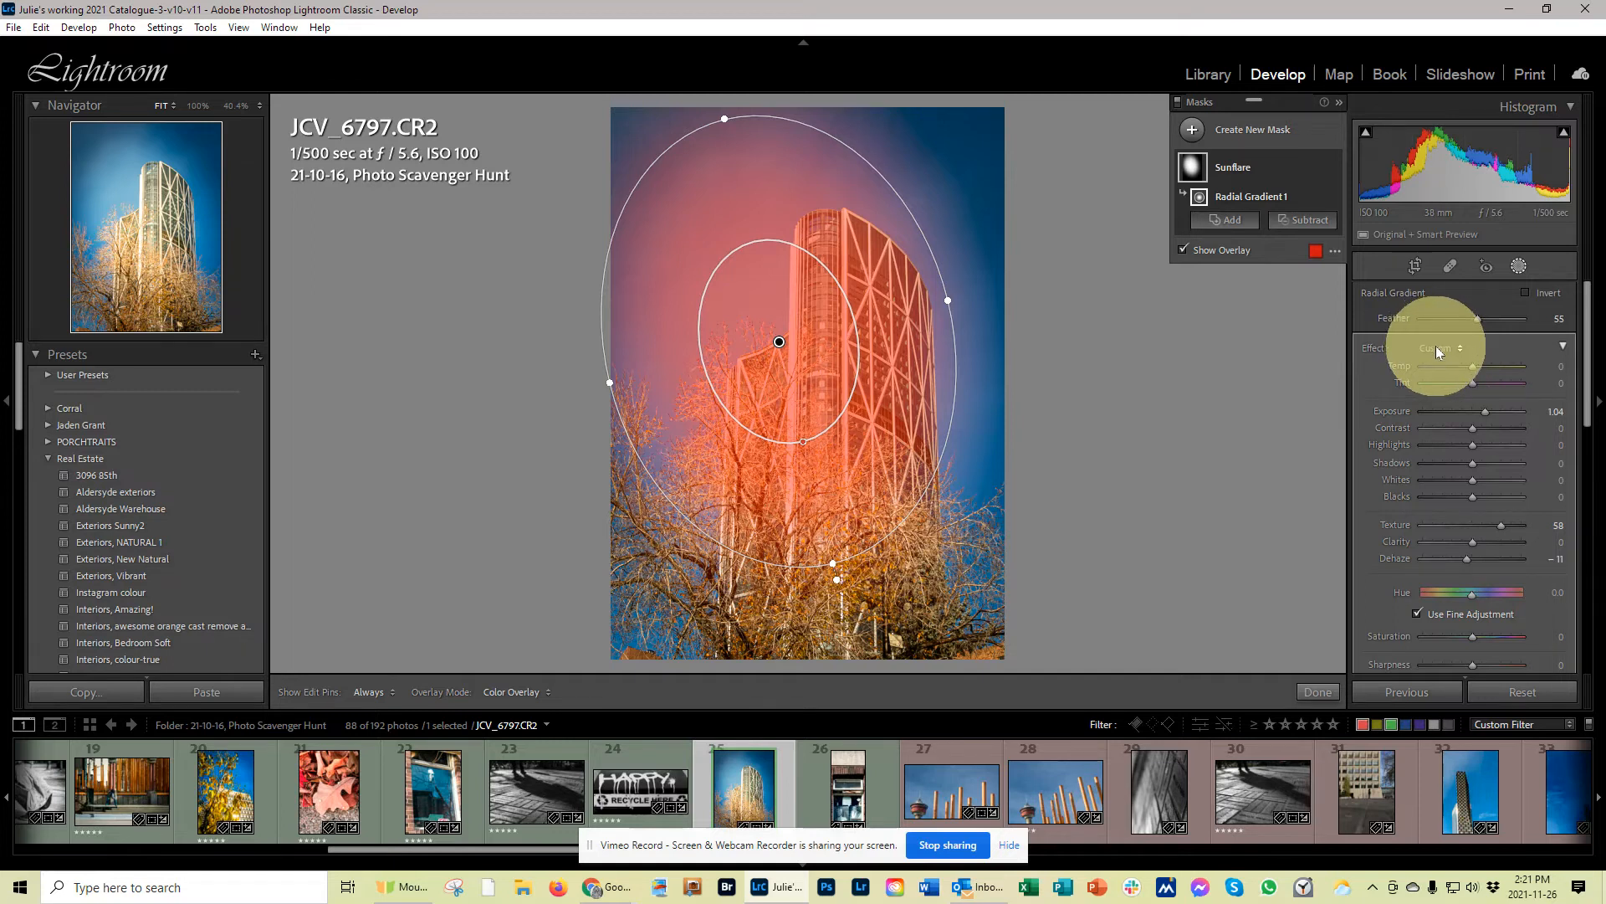
left_click(1435, 345)
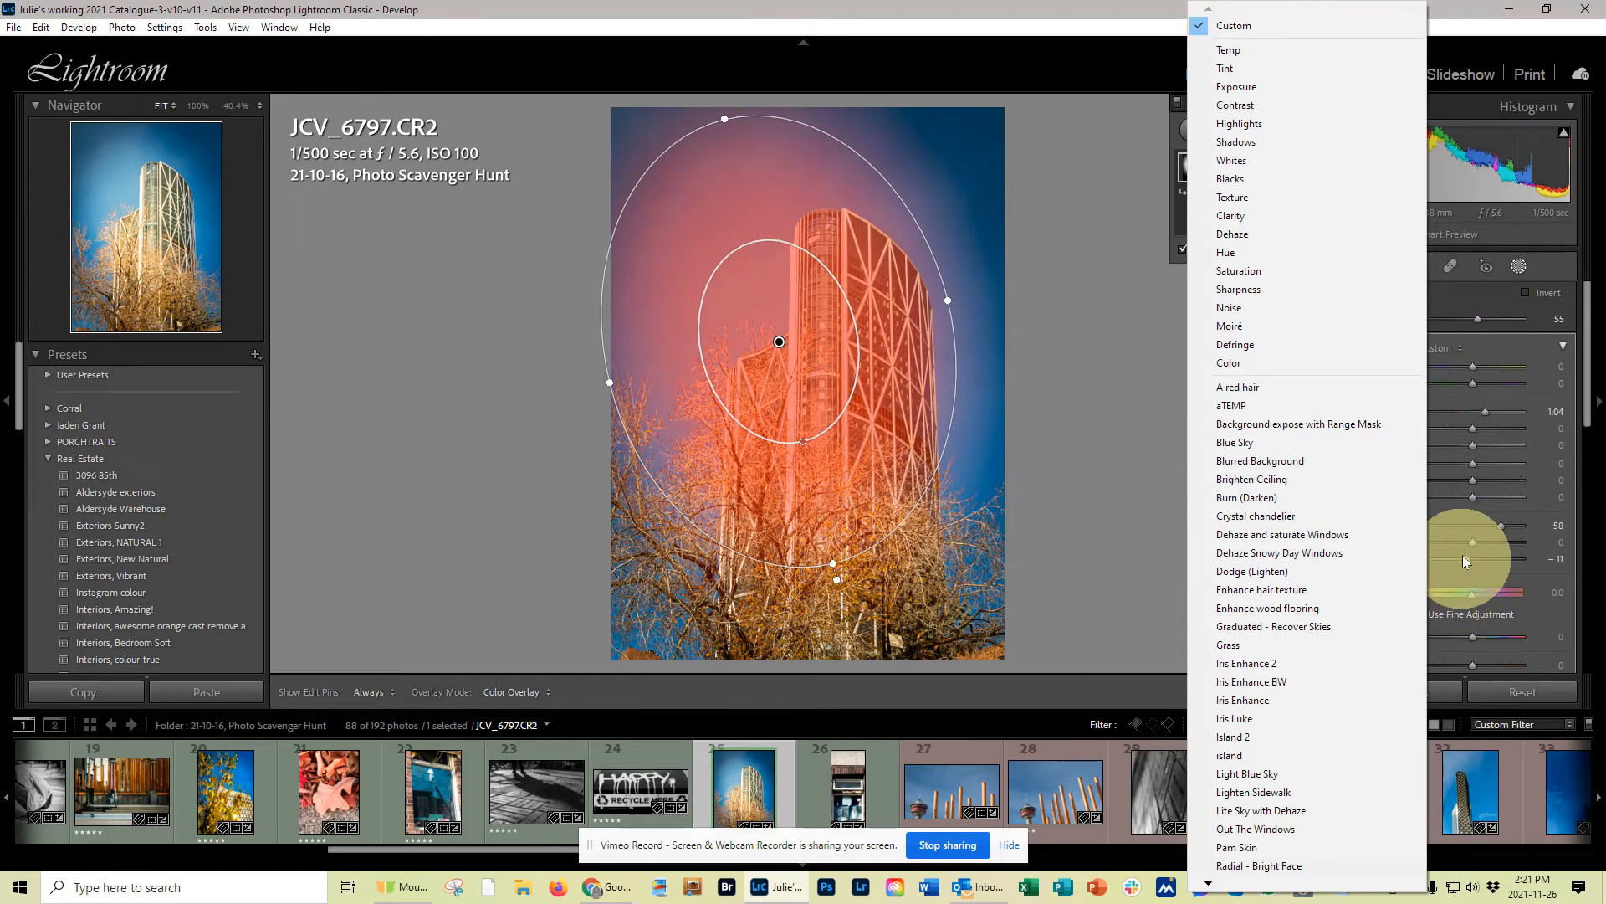
left_click(1439, 348)
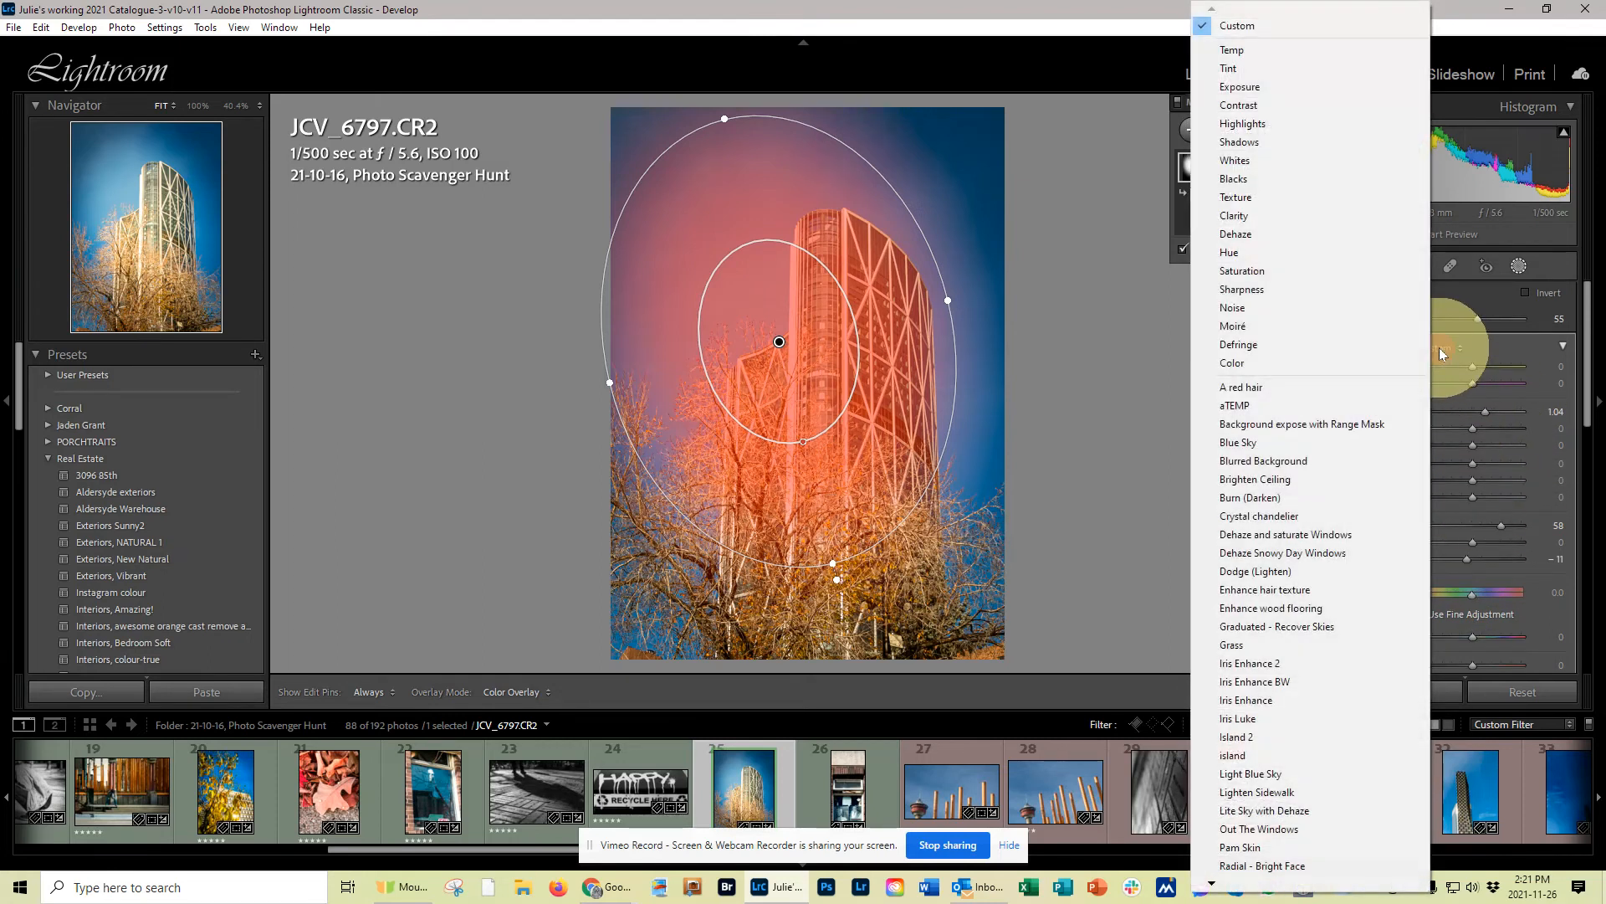
left_click(1509, 351)
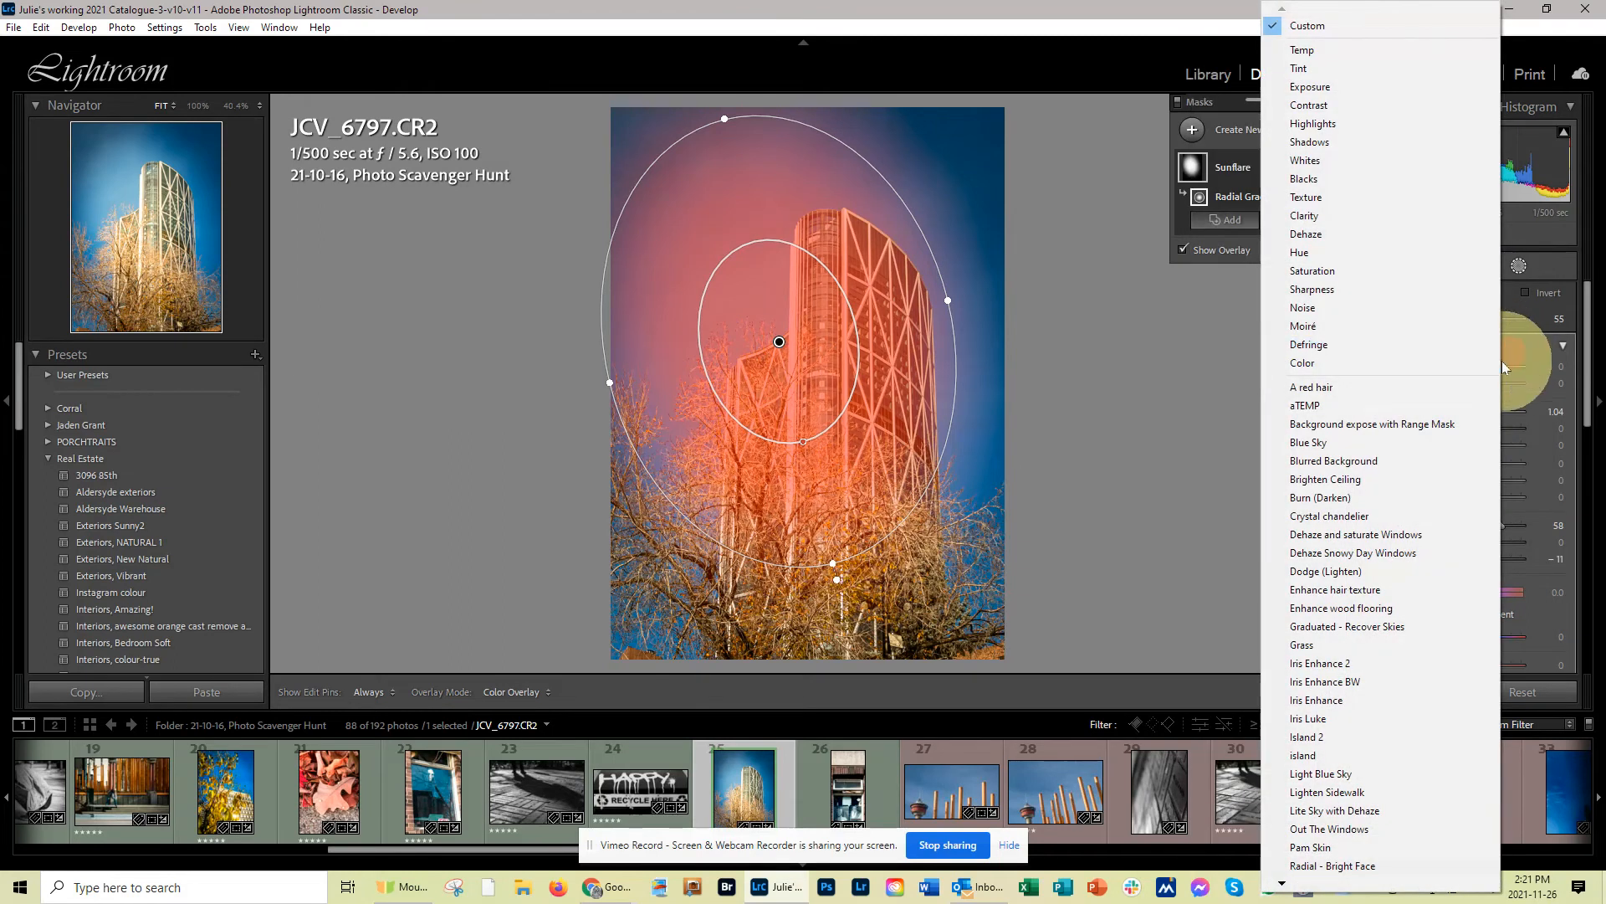
left_click(1096, 466)
left_click(1448, 348)
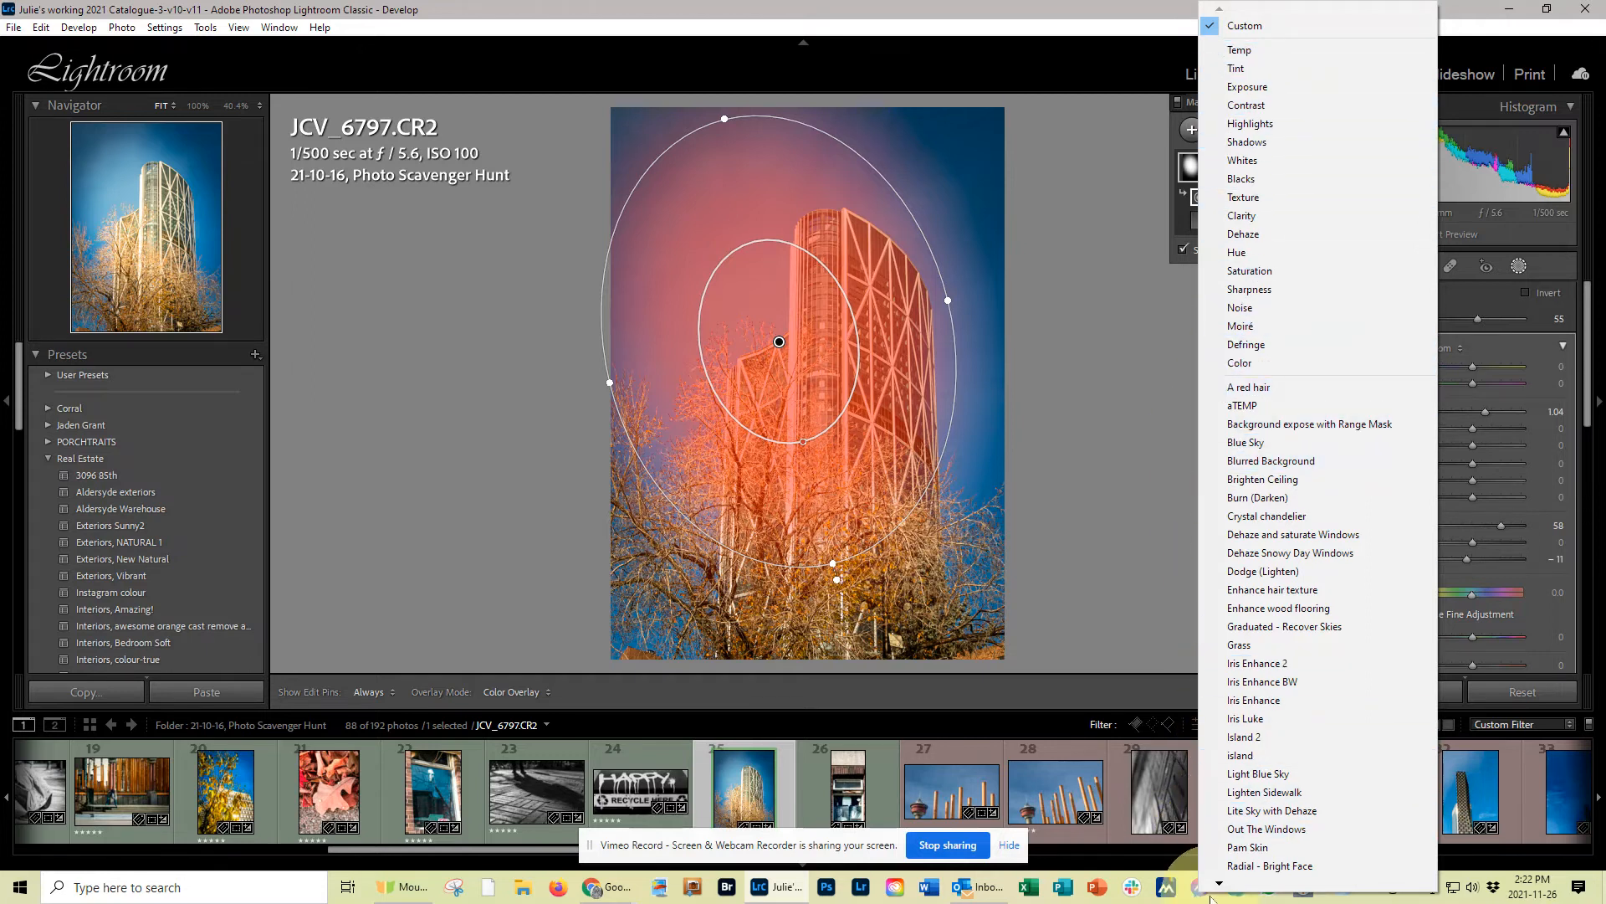
mouse_move(1219, 884)
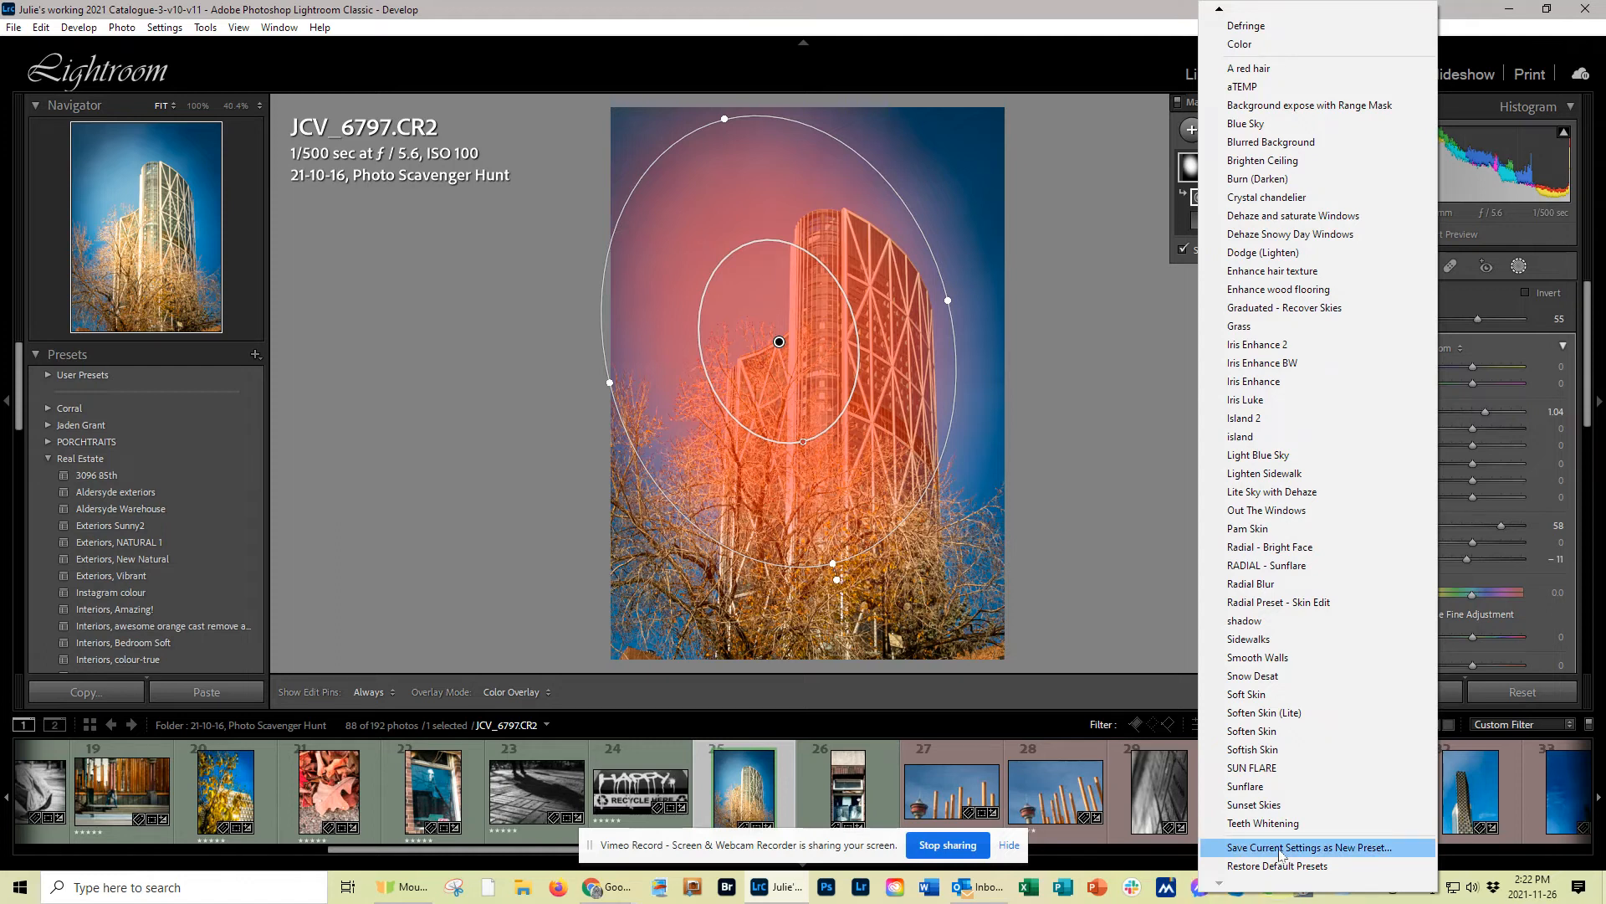
left_click(1279, 848)
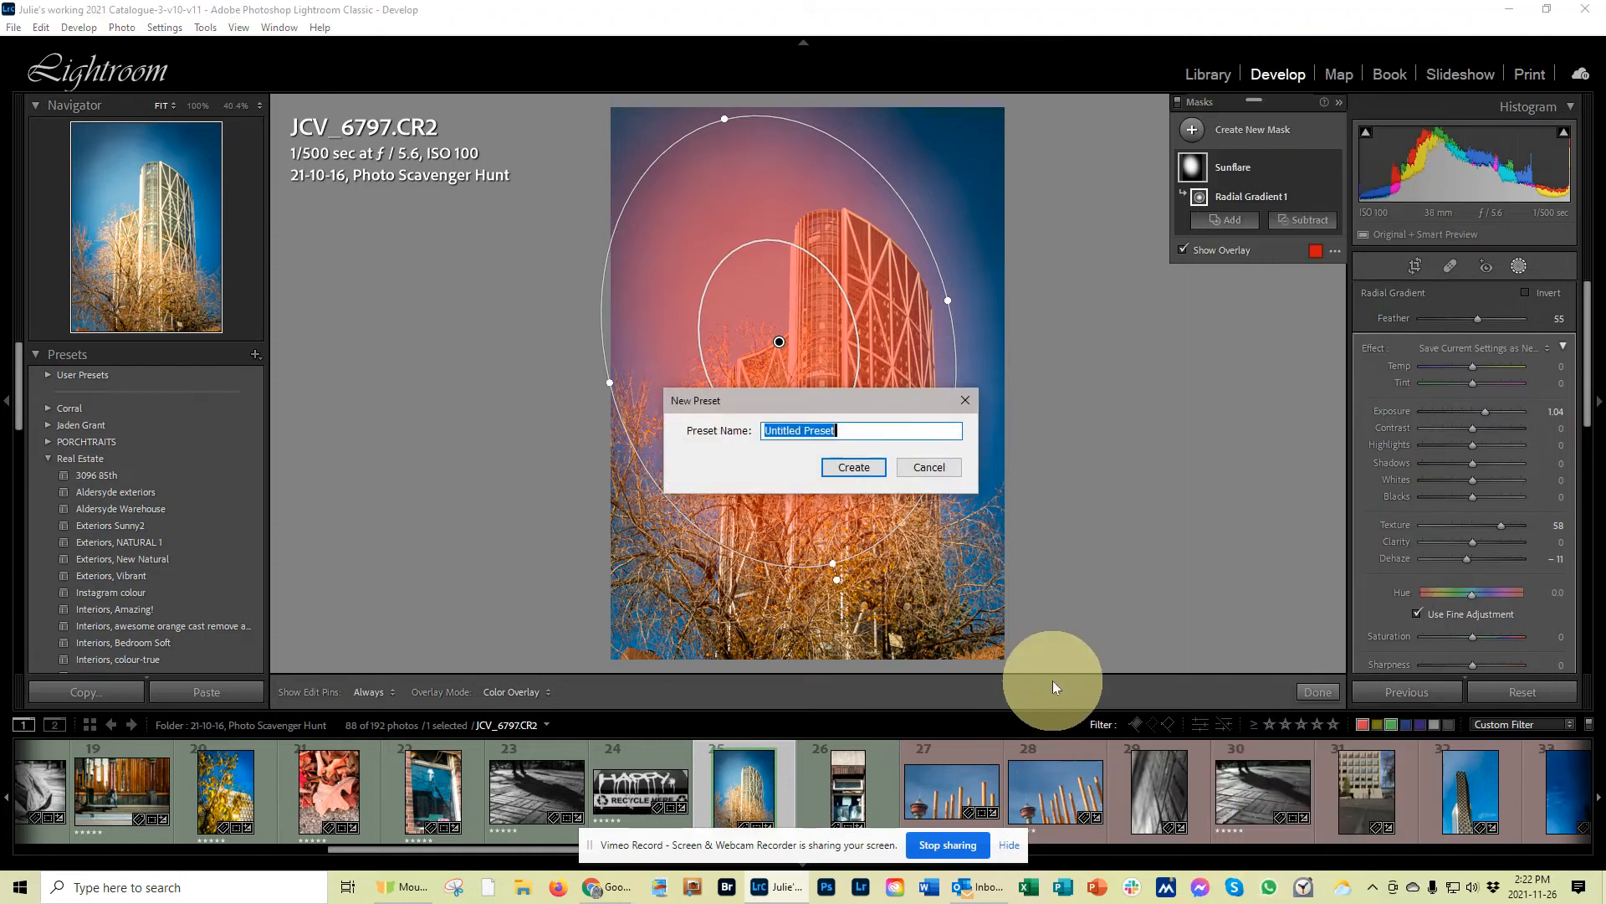
type("New Radial Filter.")
key("BackSpace")
key("BackSpace")
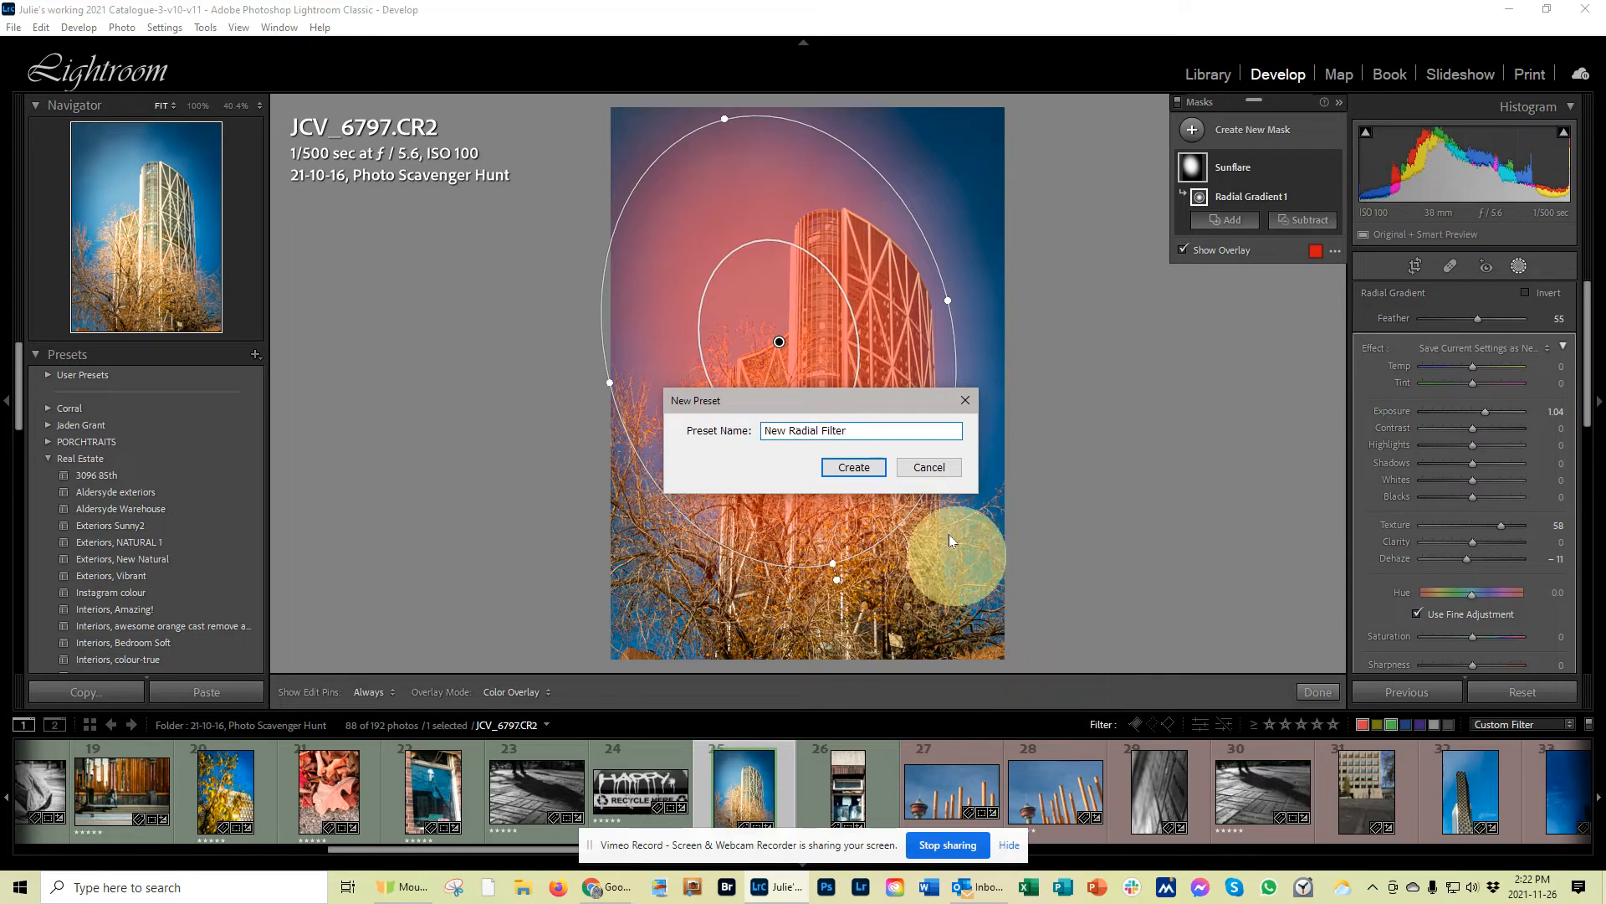
left_click(851, 465)
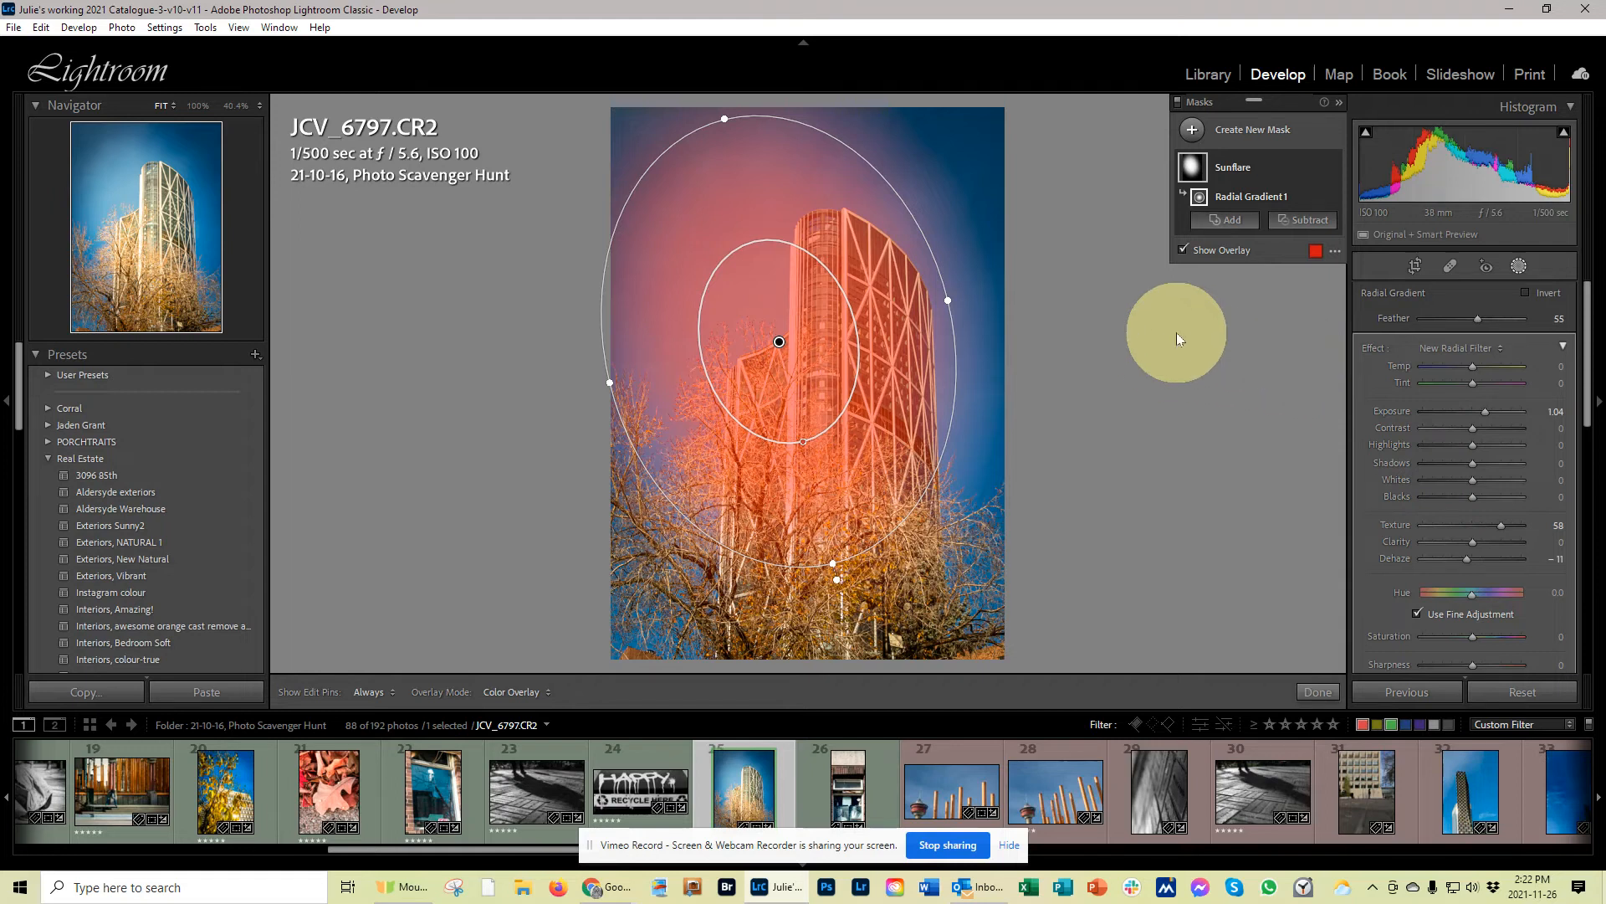
Step: Add a linear gradient mask rising from the photo's bottom edge to about the tower's middle, and hide the overlay
left_click(1192, 132)
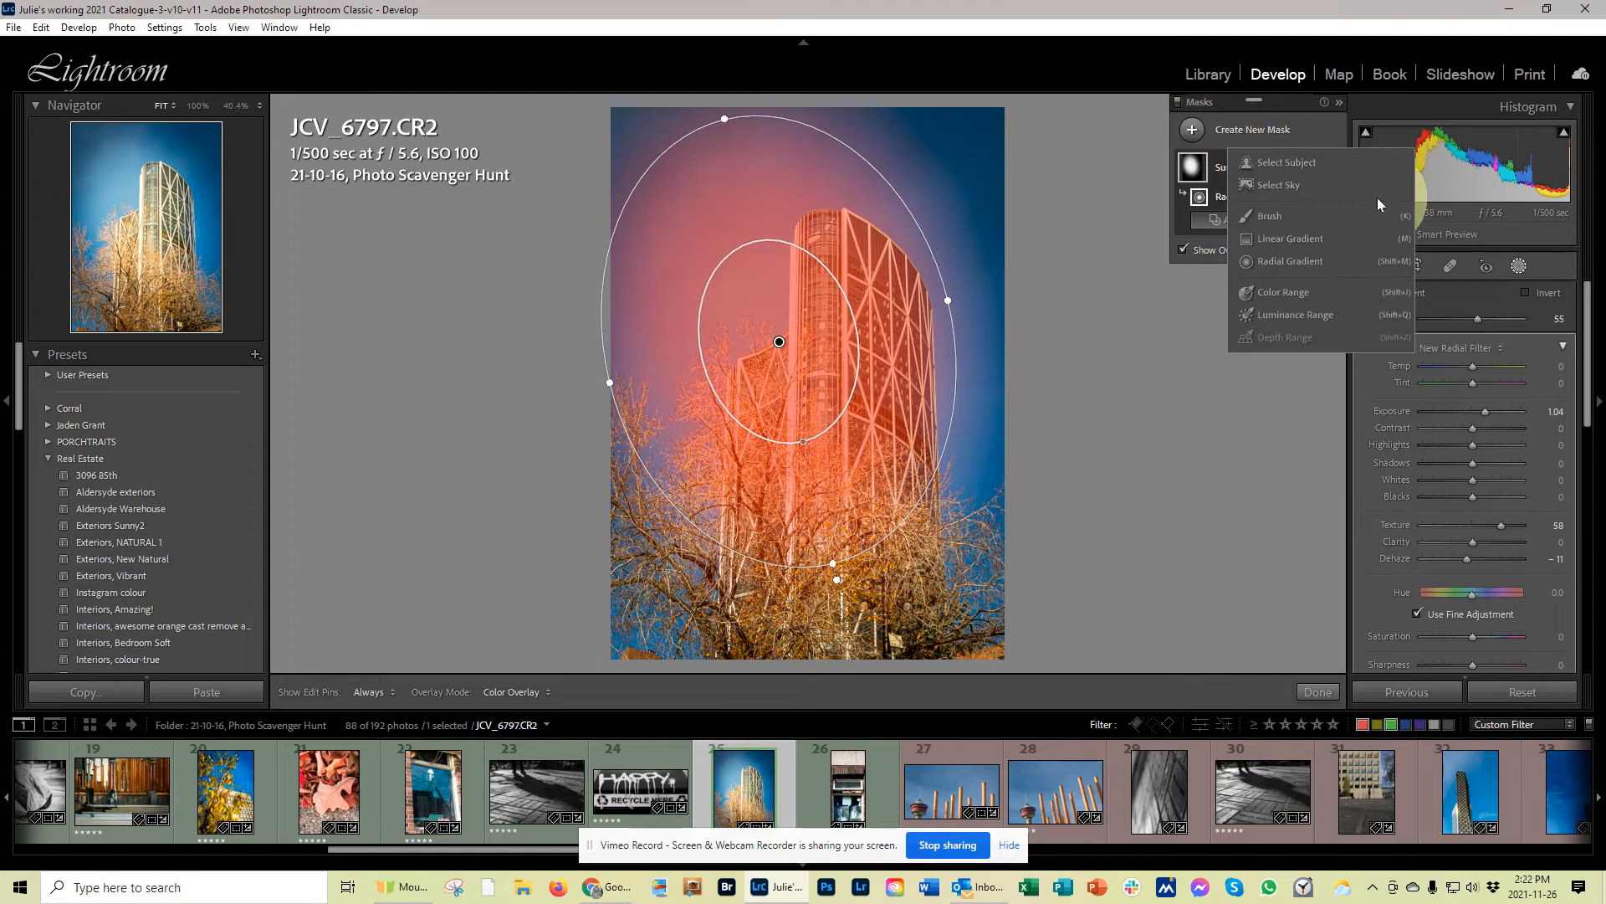
left_click(1302, 239)
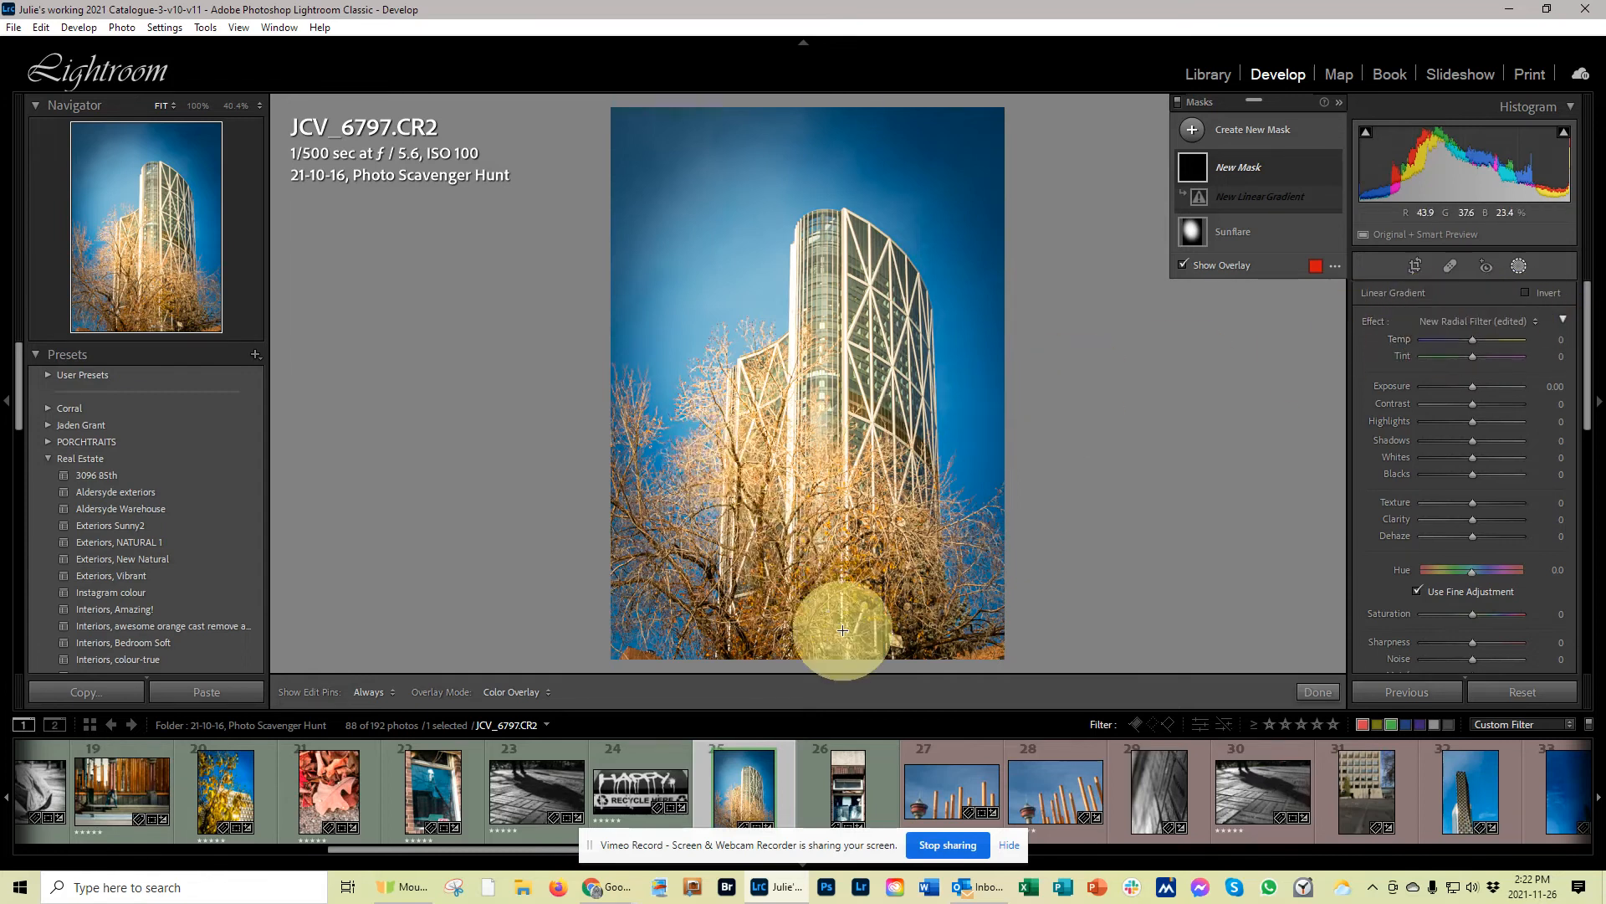
left_click_drag(819, 654, 819, 376)
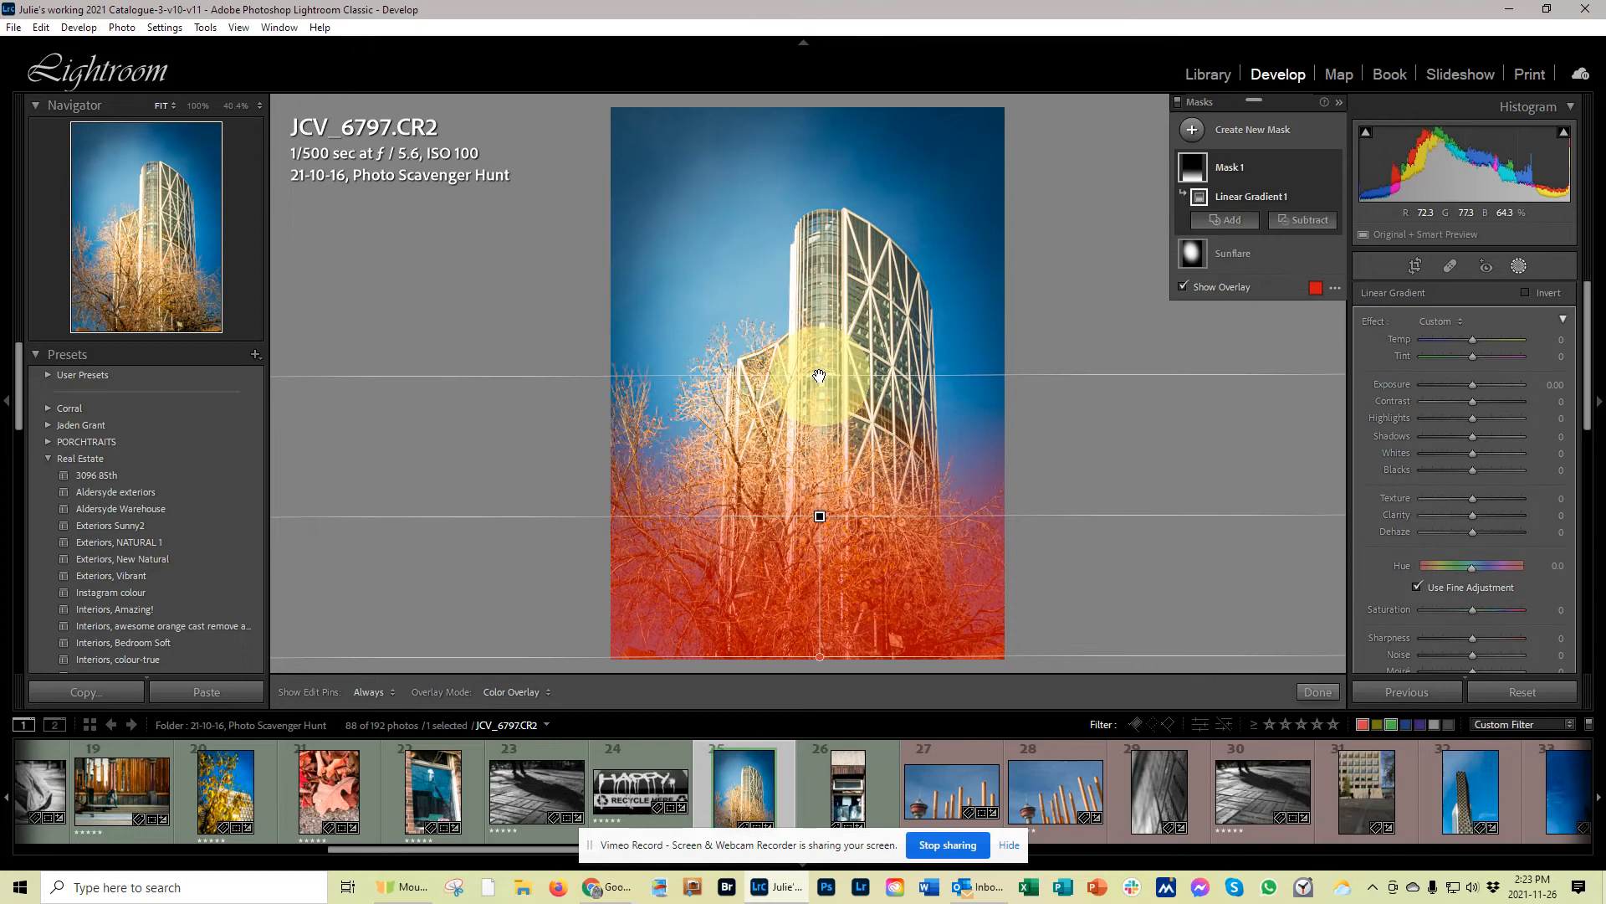
left_click(1221, 286)
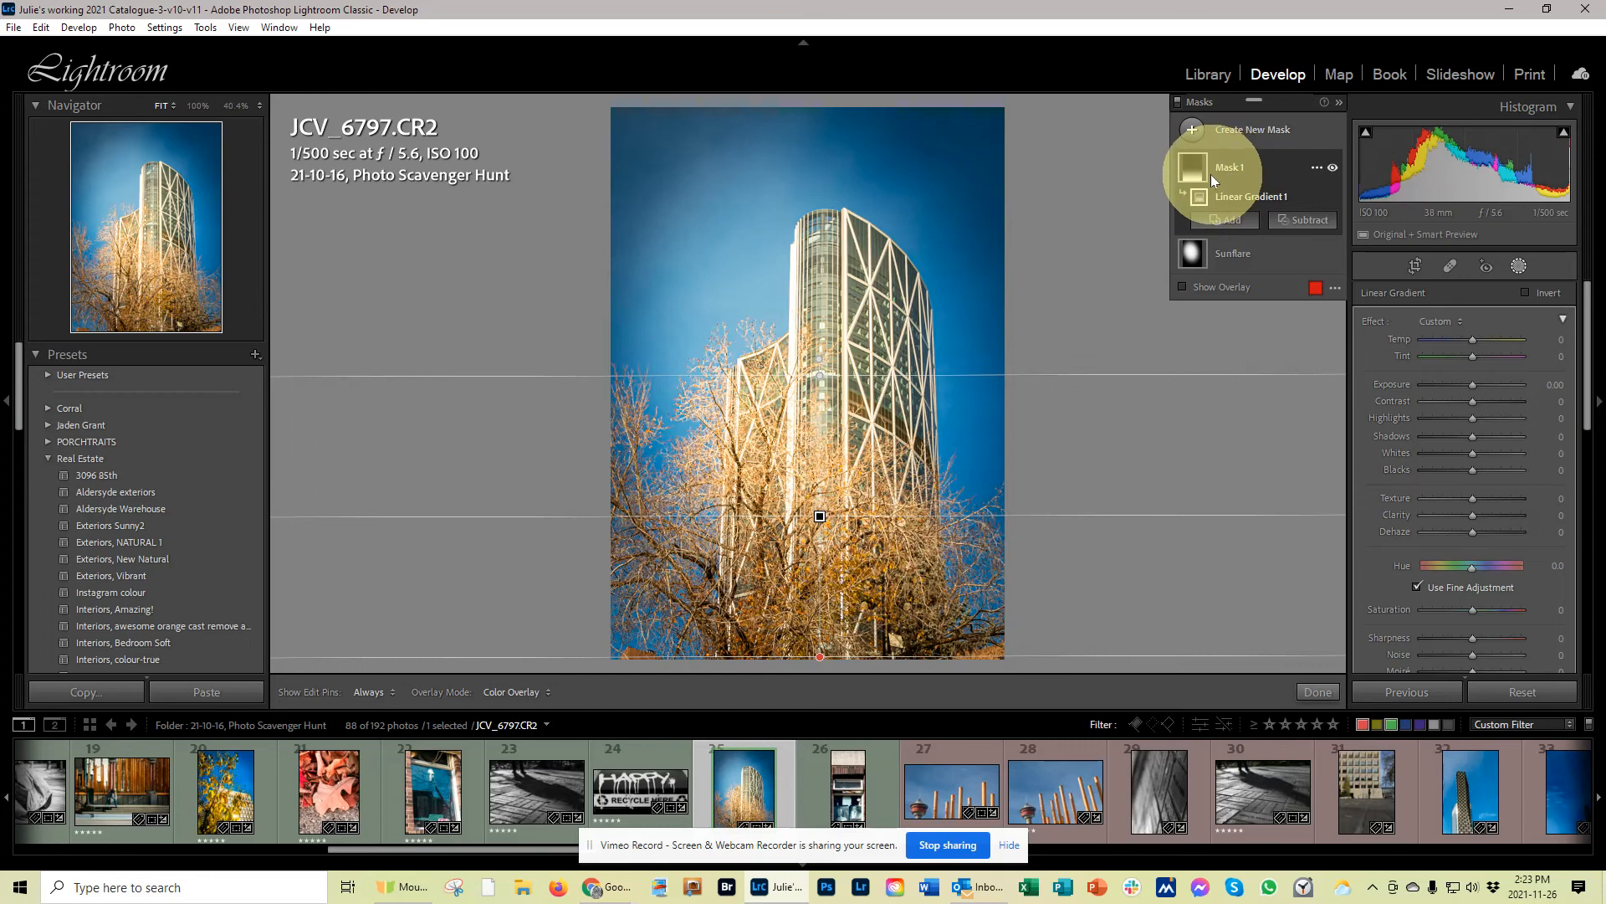
mouse_move(1214, 174)
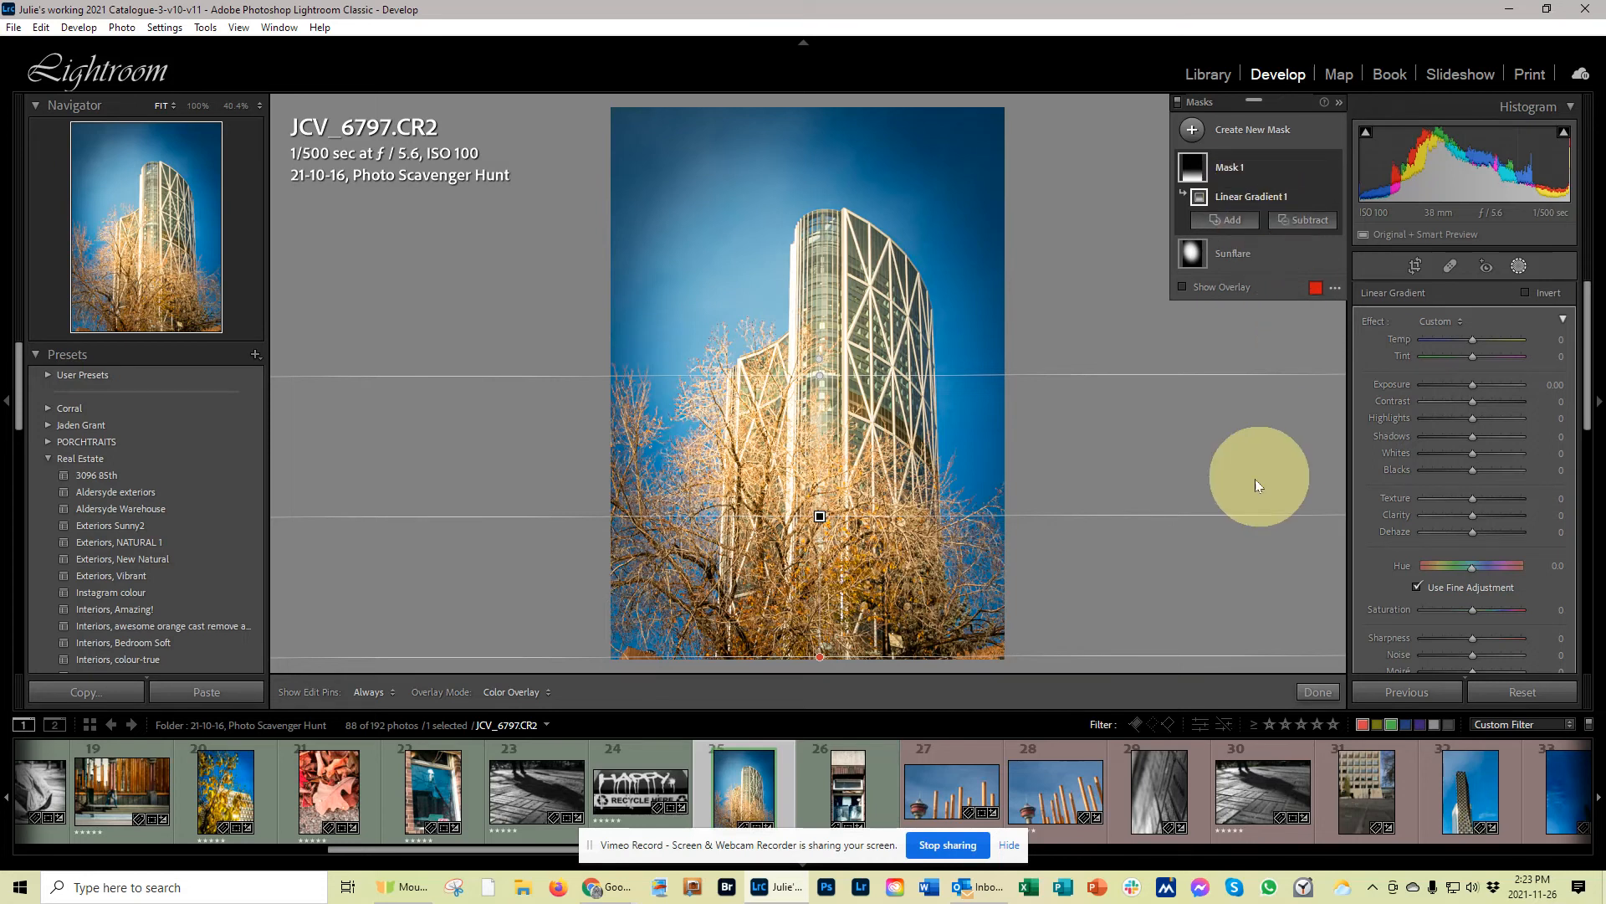
Step: Try a new brush mask with the New Radial Filter preset, painting loose loops across the tower, sky and branches, and undo it
left_click(1195, 129)
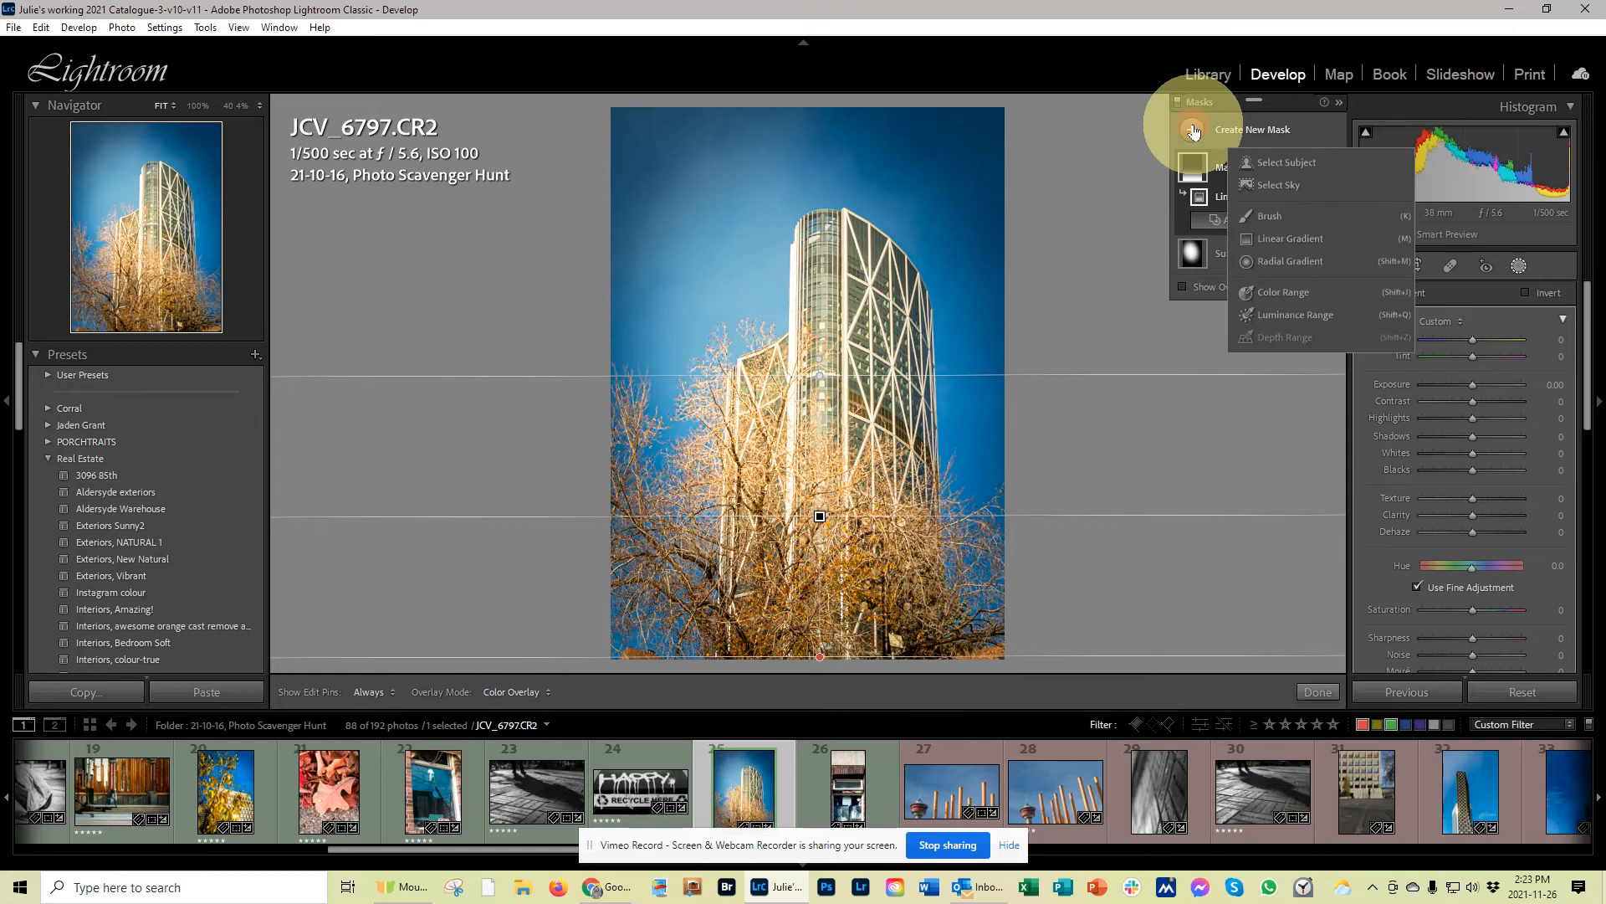
left_click(1268, 218)
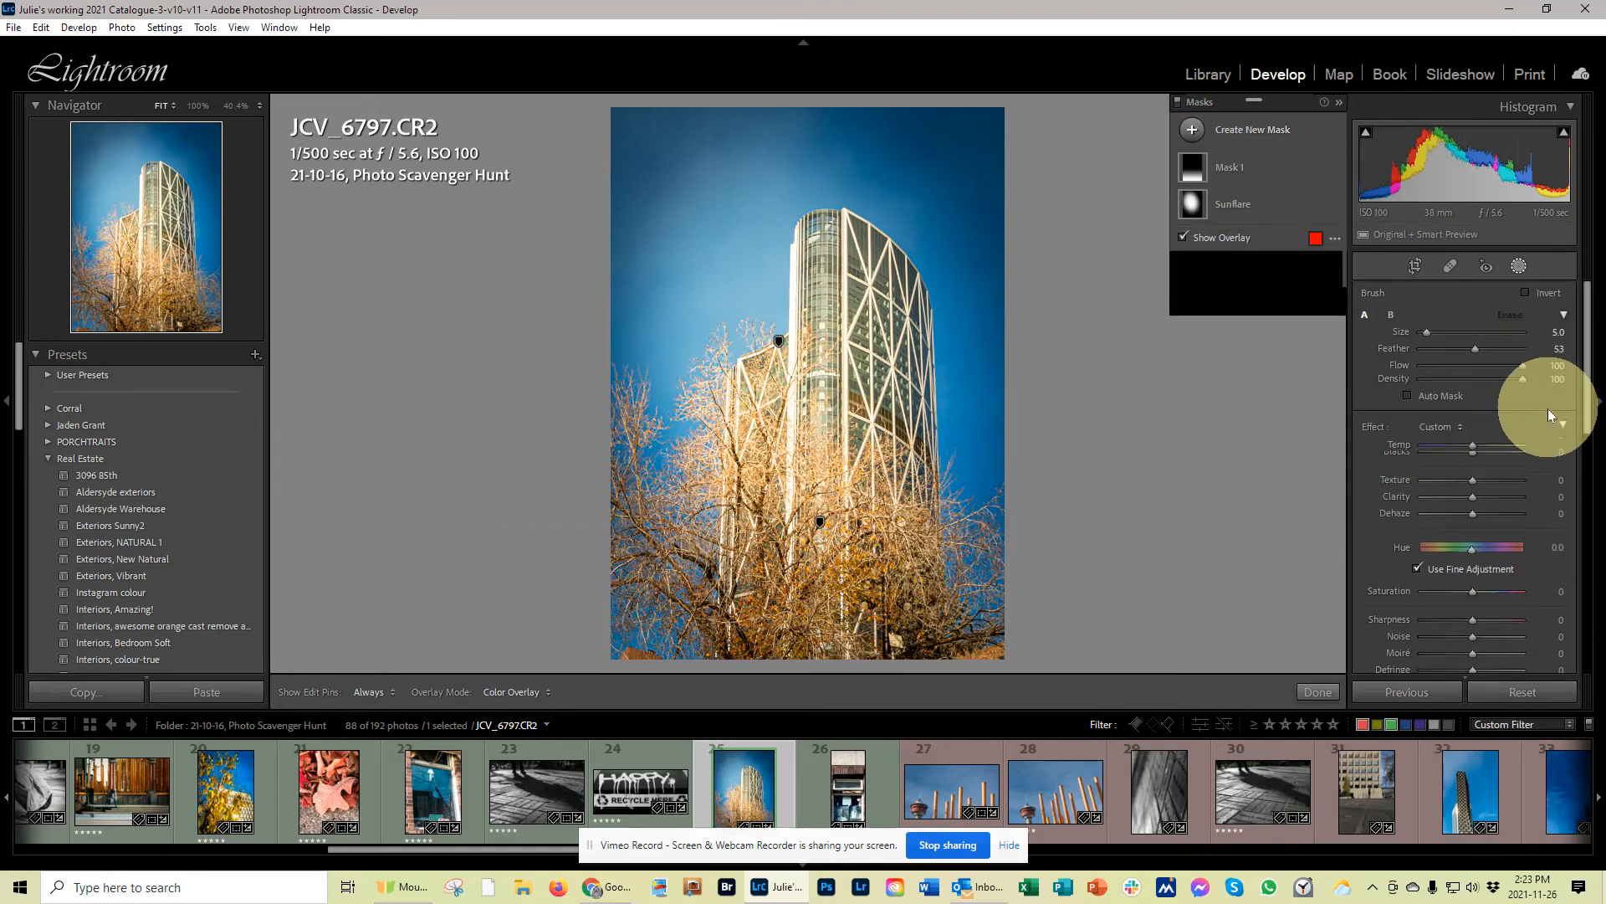
left_click(1451, 426)
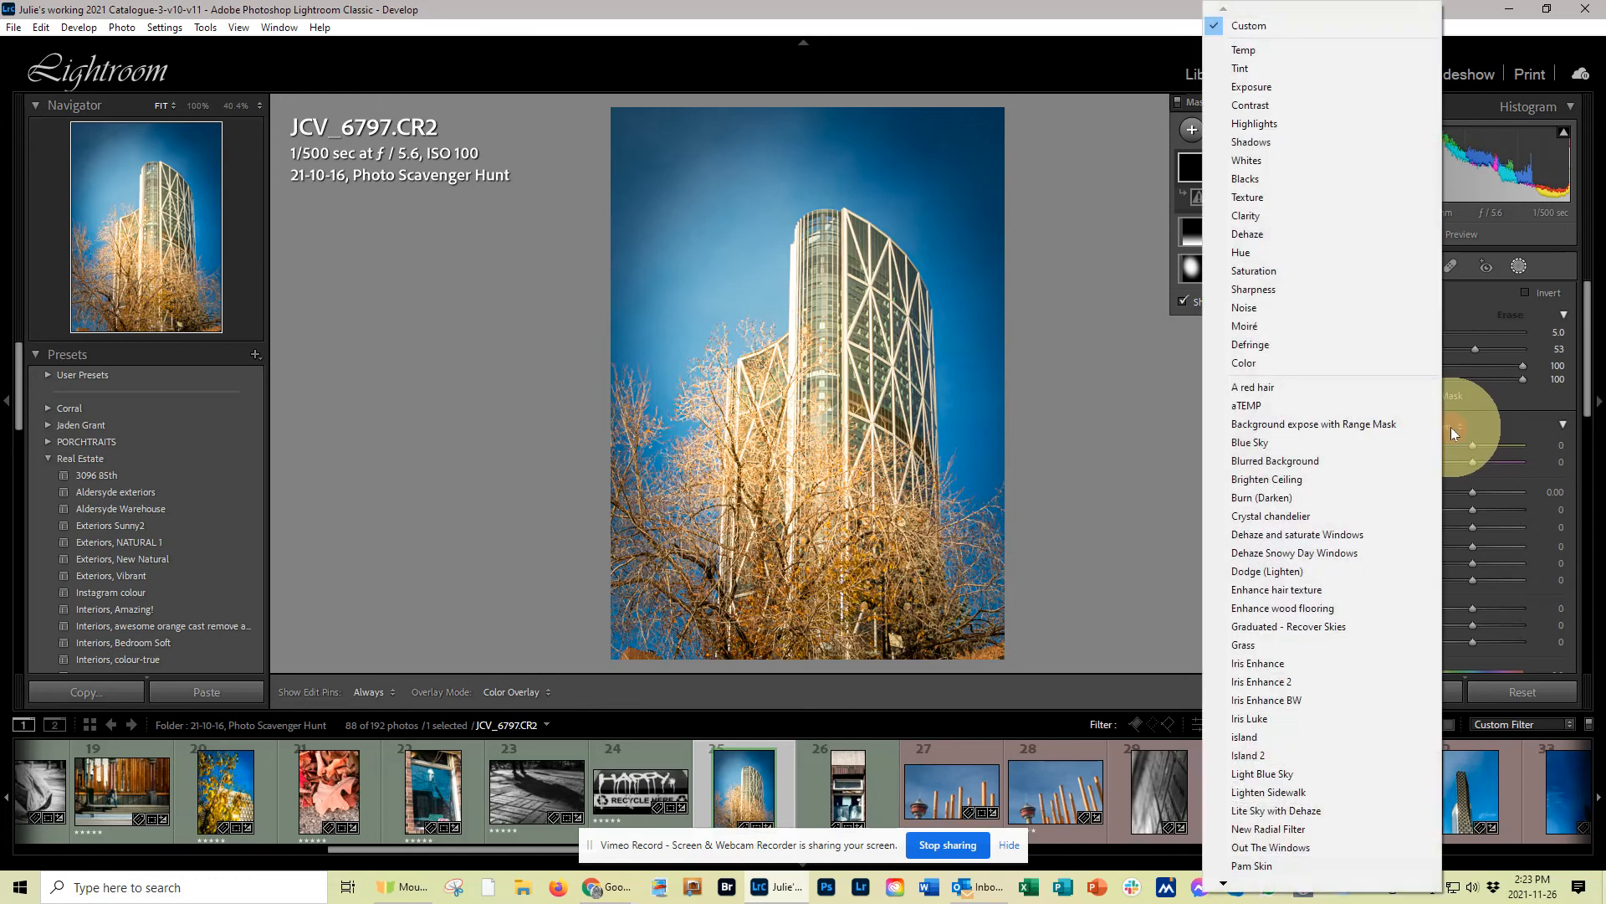
left_click(1268, 828)
mouse_move(847, 243)
left_mouse_down()
mouse_move(896, 151)
mouse_move(836, 161)
mouse_move(850, 270)
mouse_move(784, 241)
mouse_move(879, 309)
mouse_move(653, 369)
mouse_move(940, 460)
mouse_move(693, 533)
mouse_move(914, 556)
mouse_move(960, 204)
mouse_move(951, 168)
left_mouse_up()
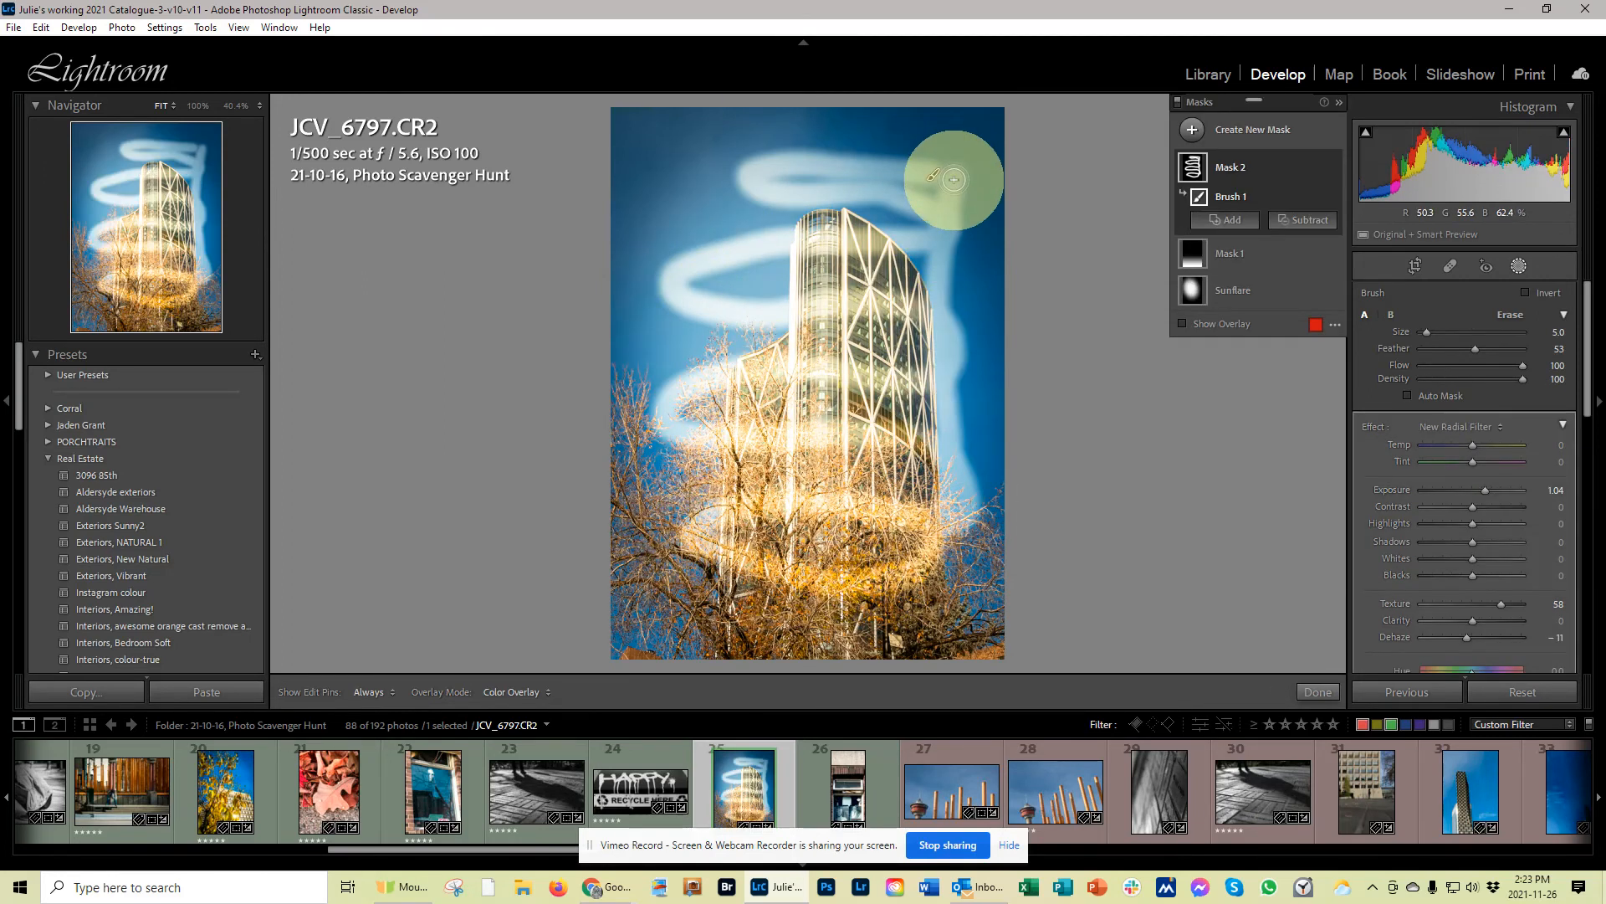
key("ctrl+z")
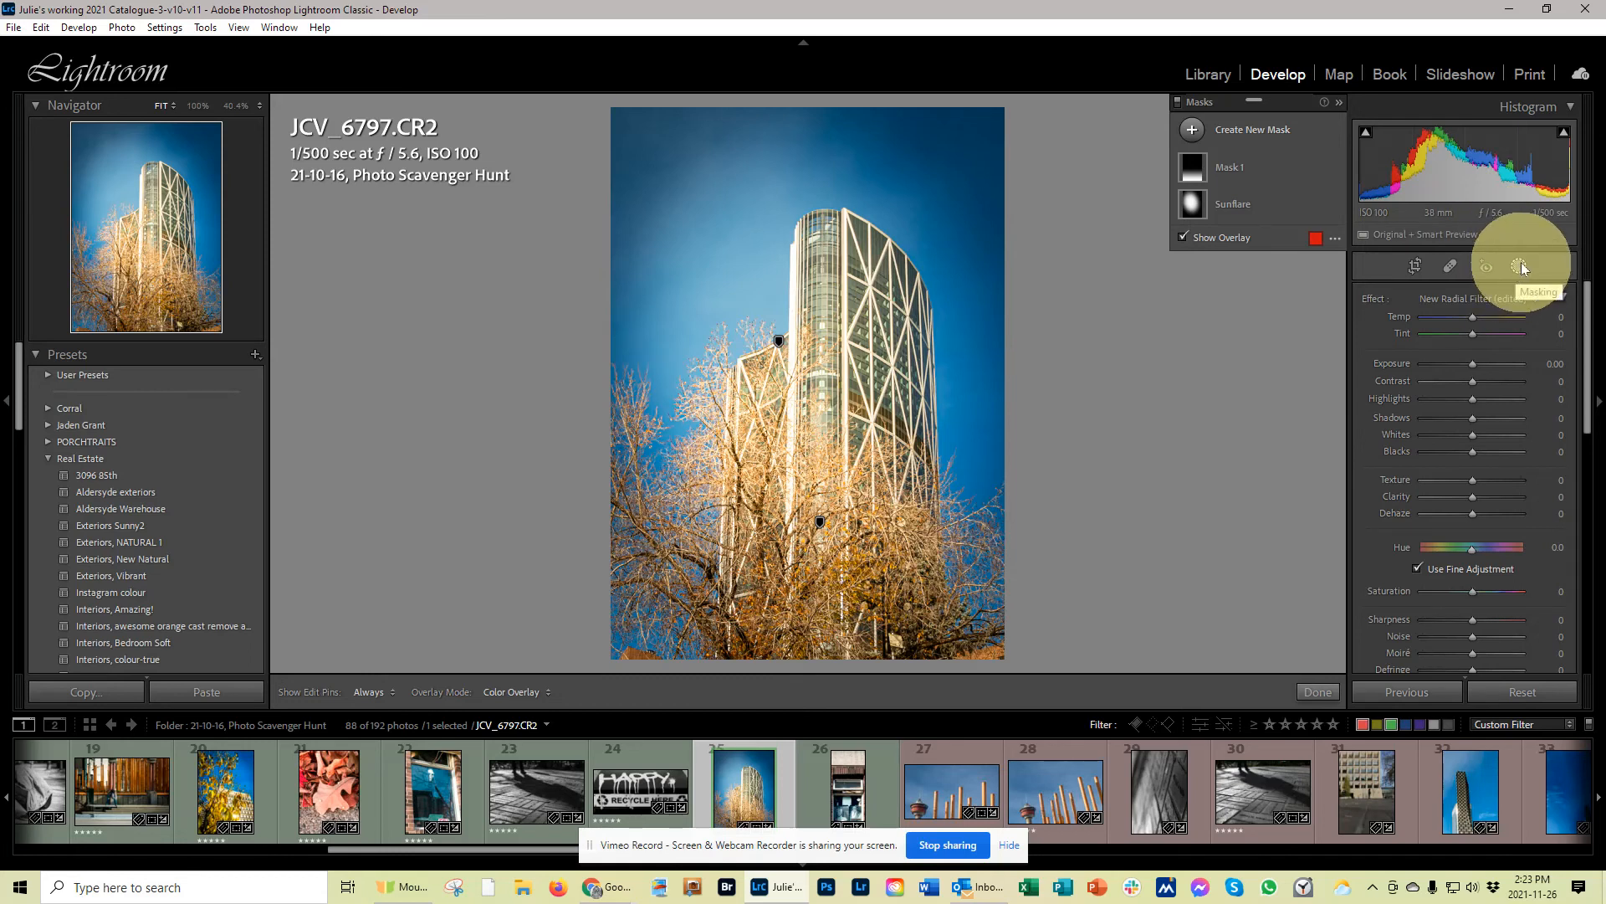
Step: Select the linear gradient mask through its pin, rename it Linear Filter, and finish masking
left_click(778, 343)
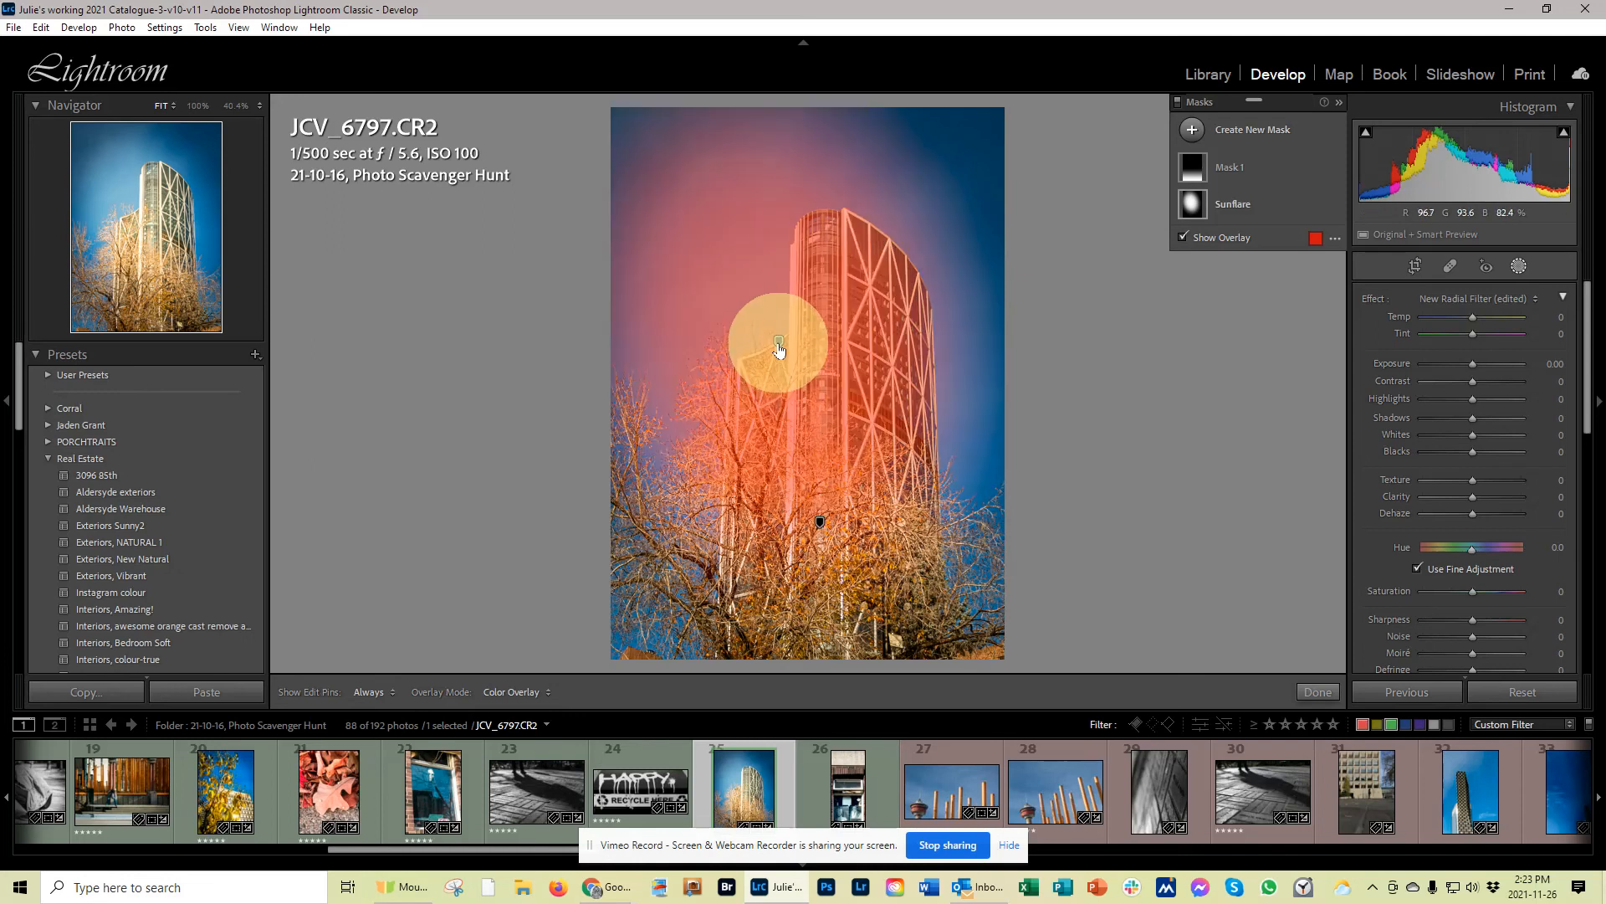
left_click(820, 522)
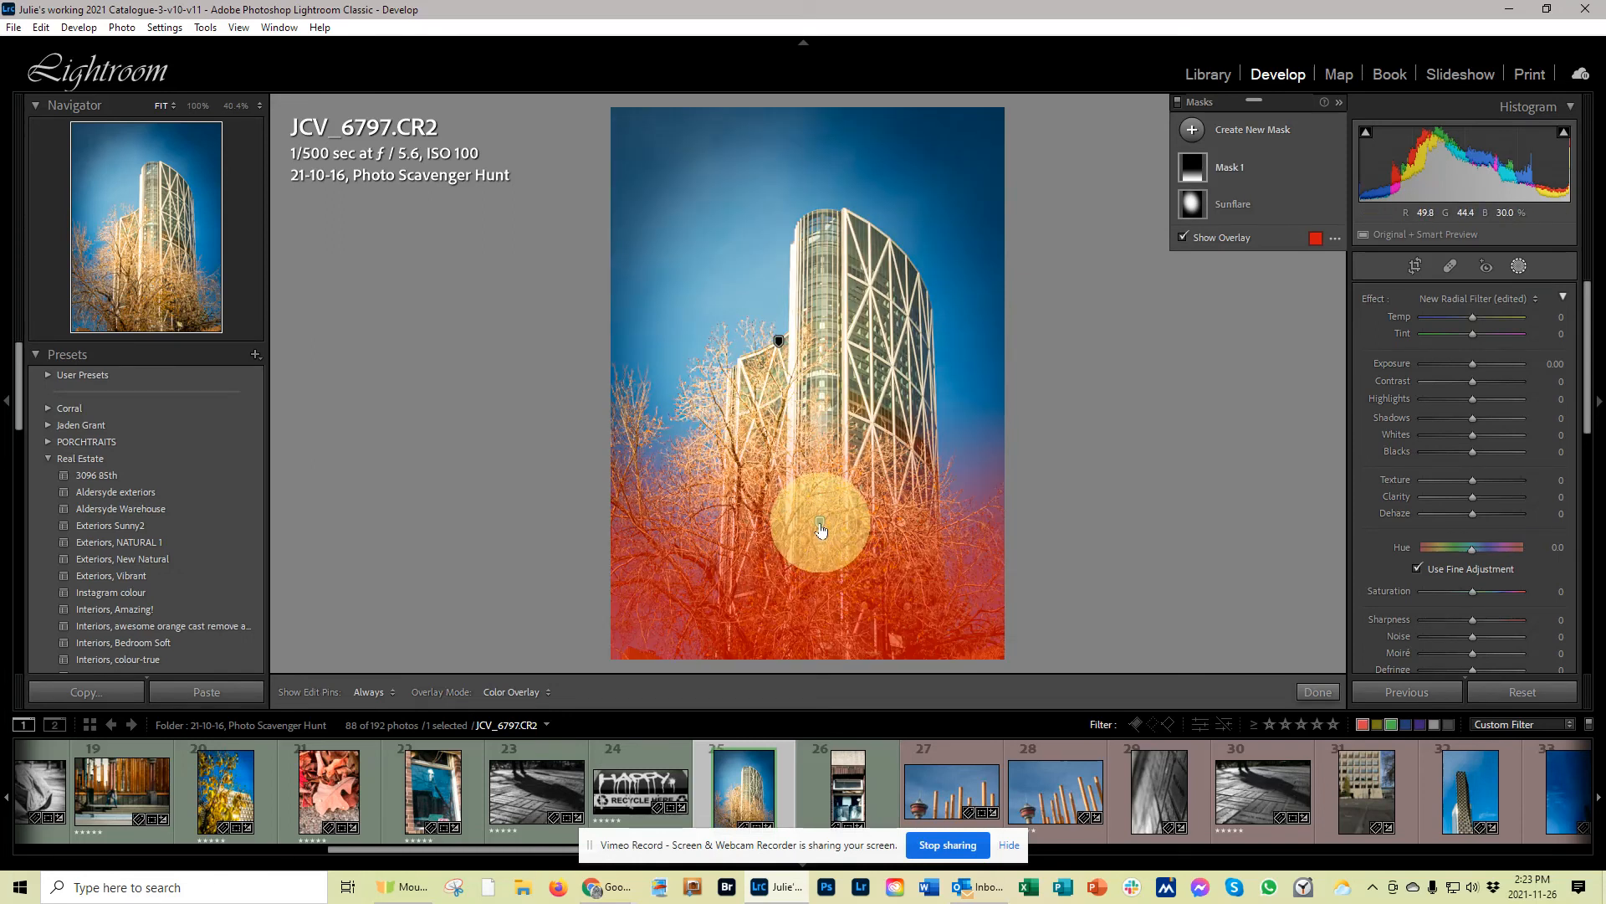
double_click(1228, 173)
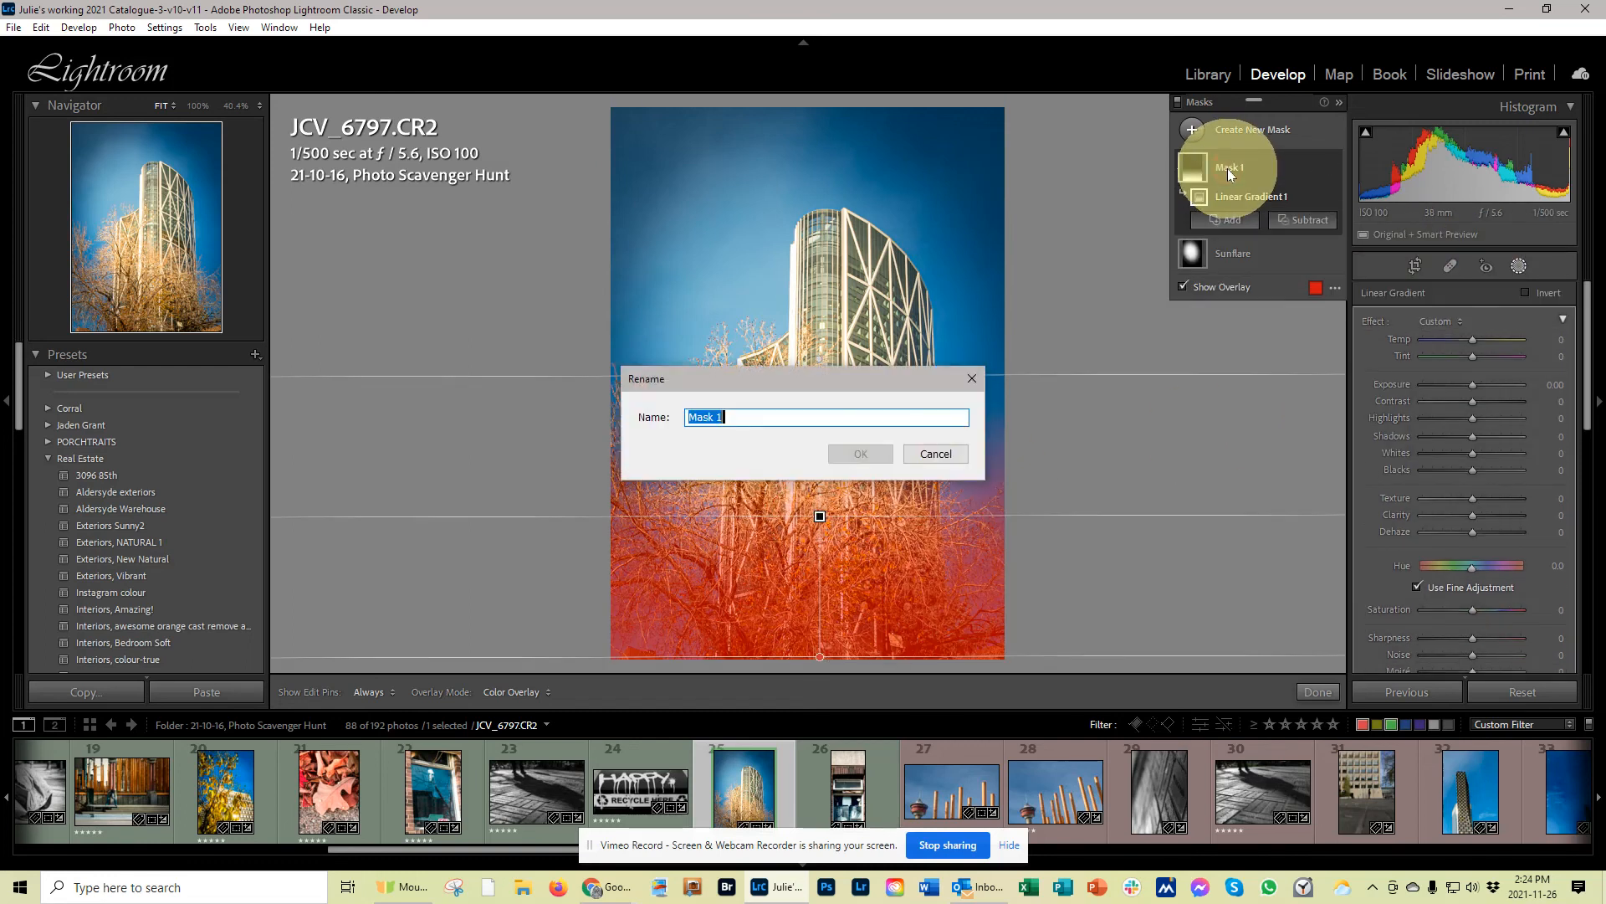
type("Linear F")
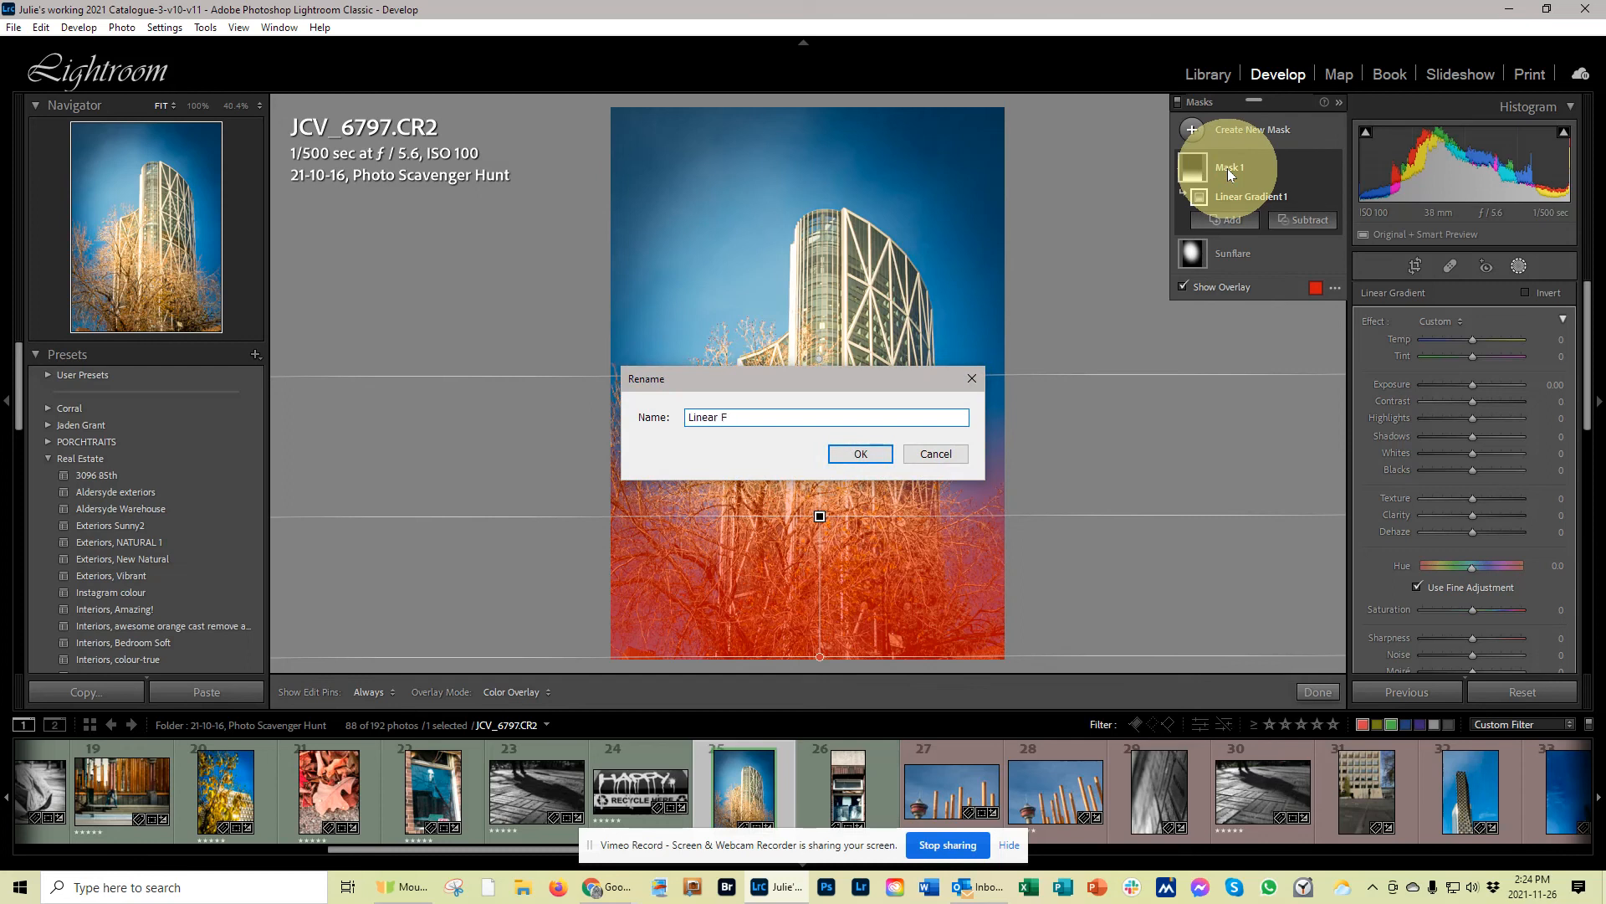
type("ilter")
left_click(860, 454)
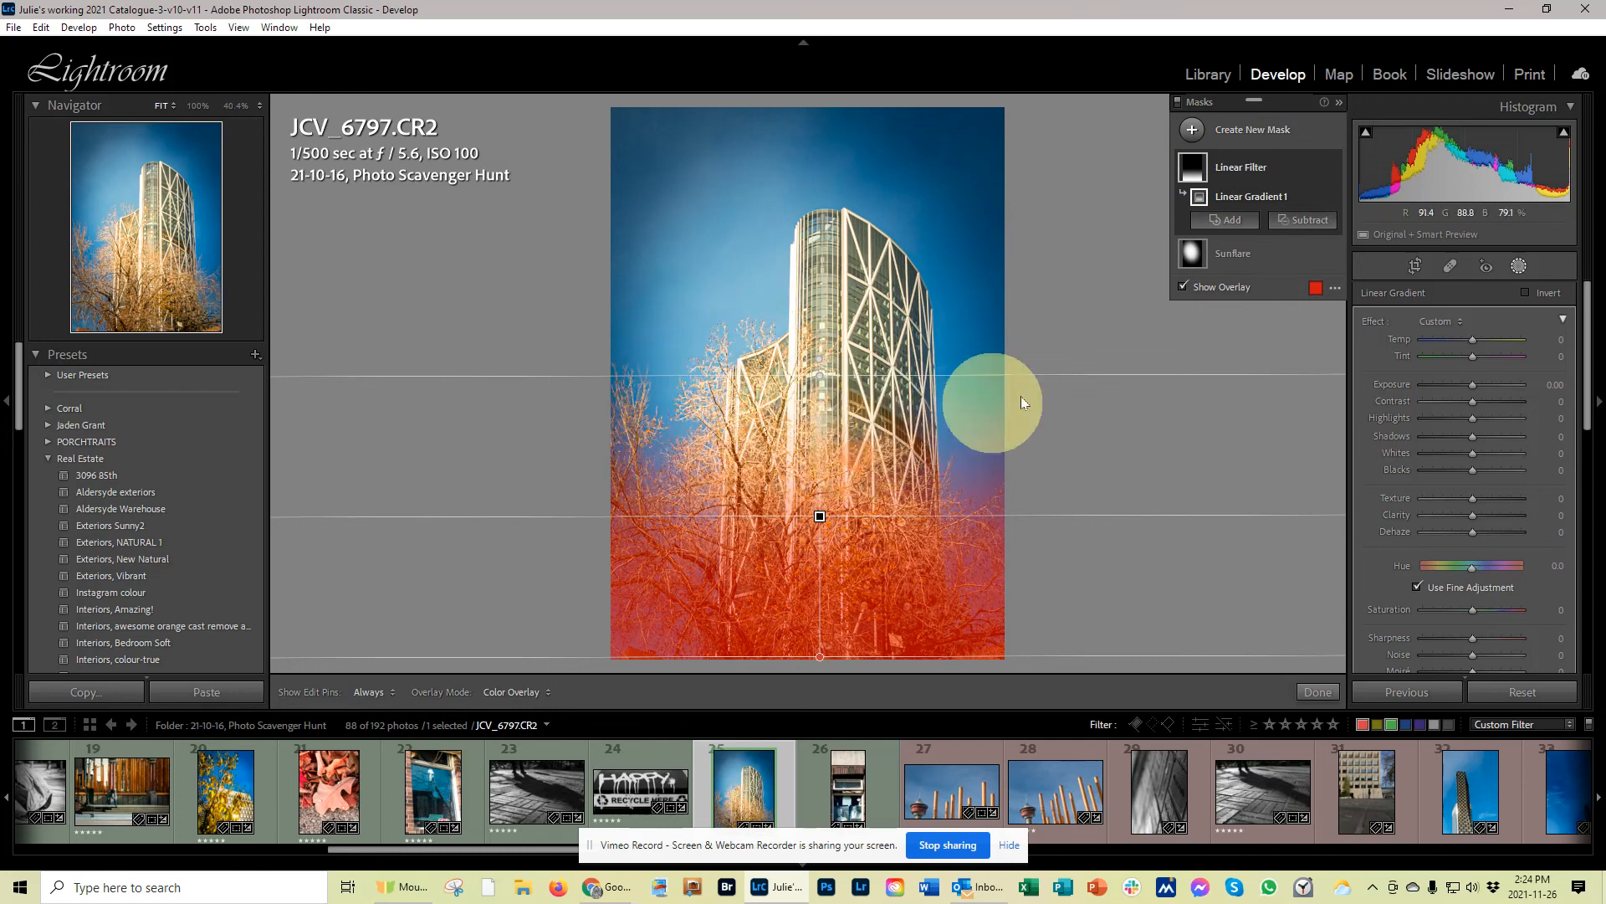
left_click(1317, 691)
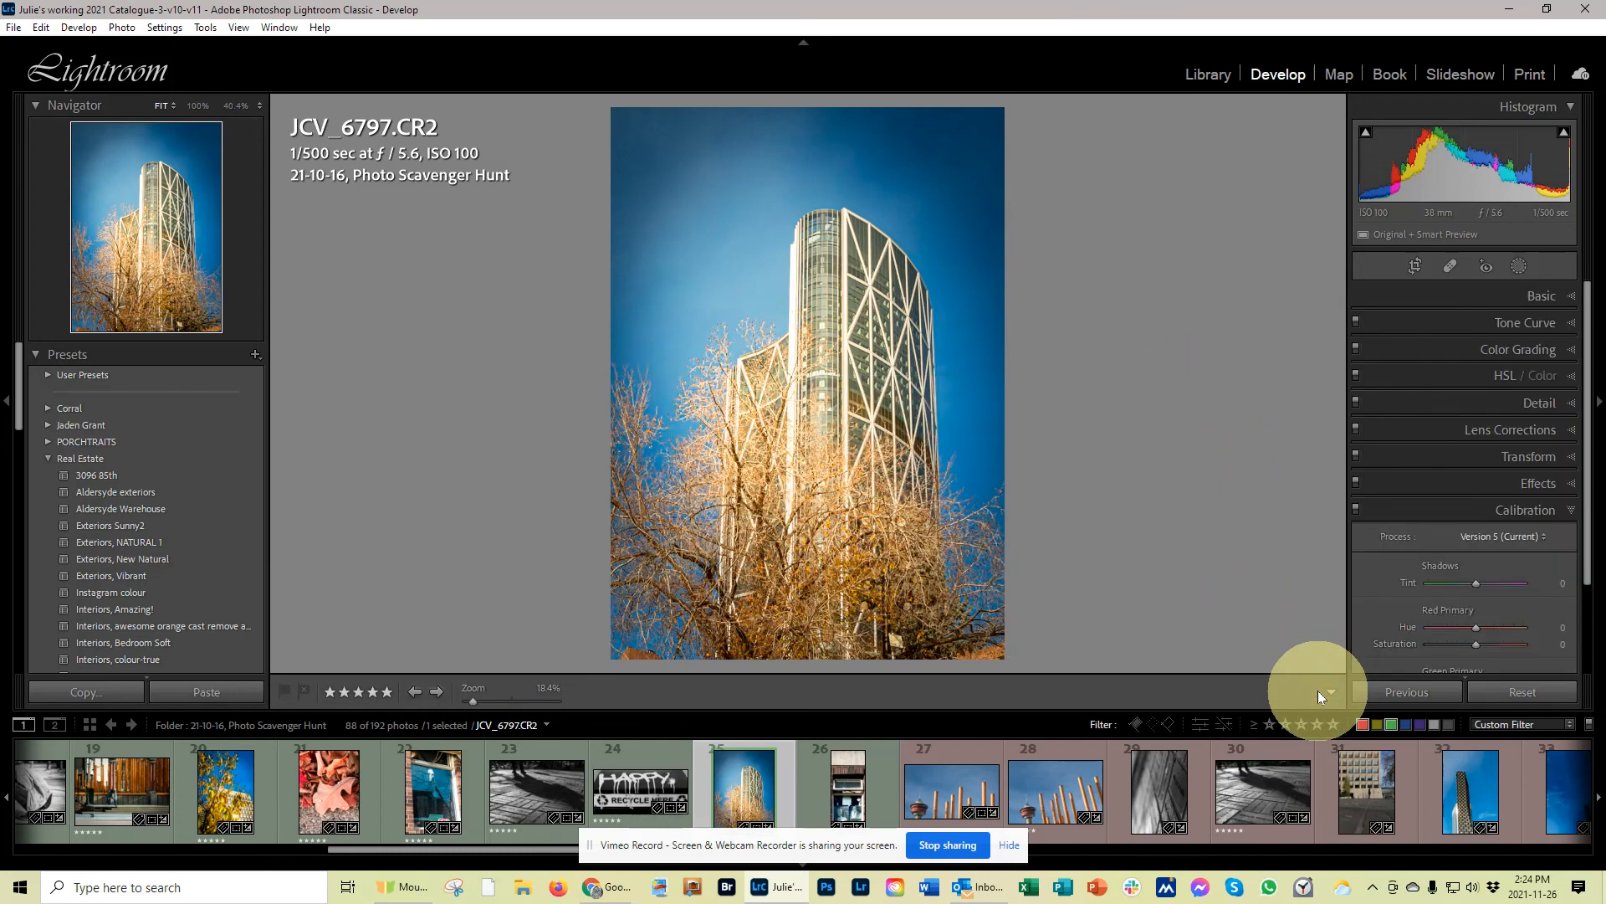